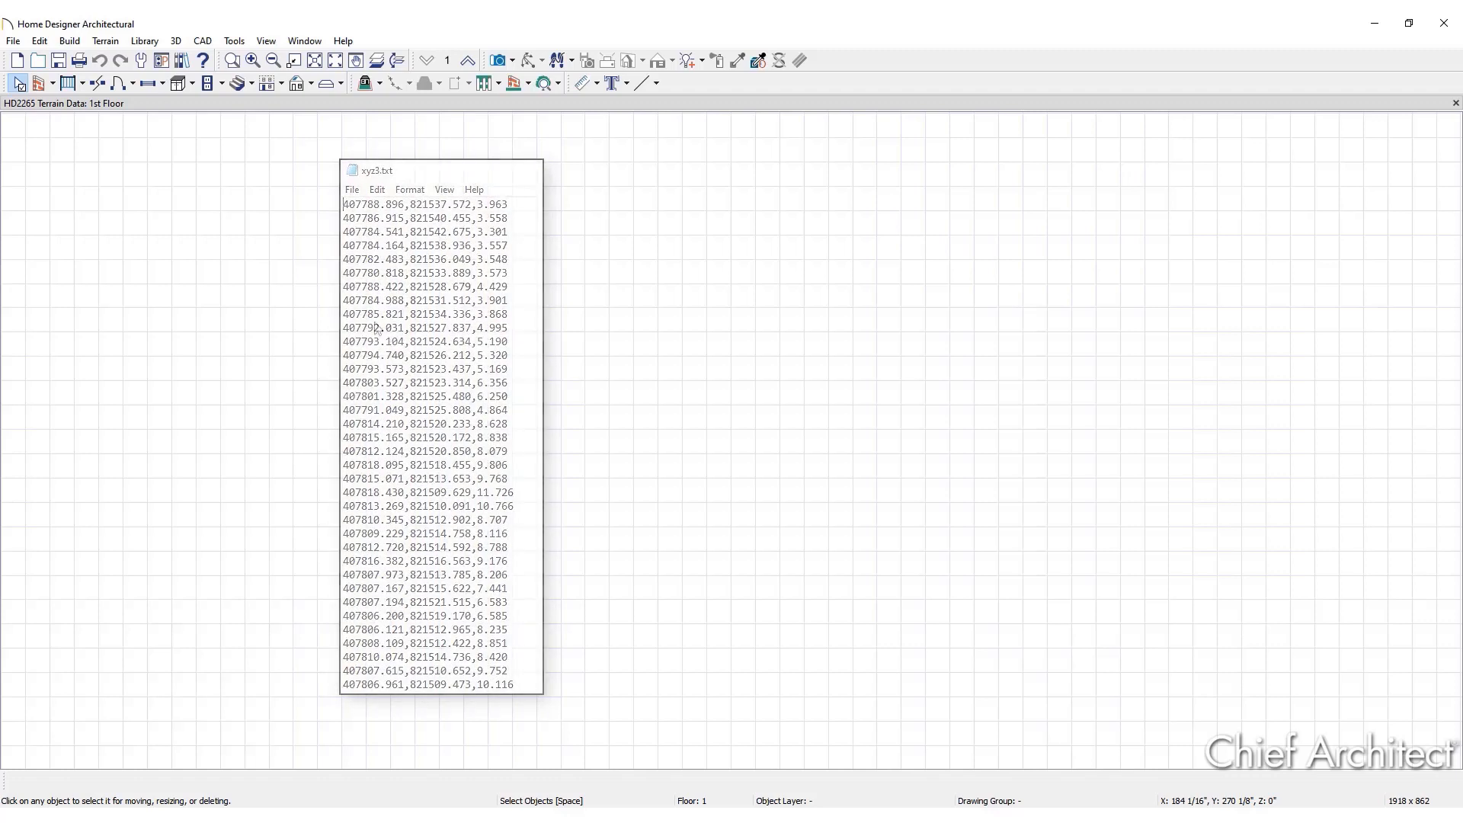
Step: Start a terrain data import and choose xyz3.txt as the source file
click(15, 42)
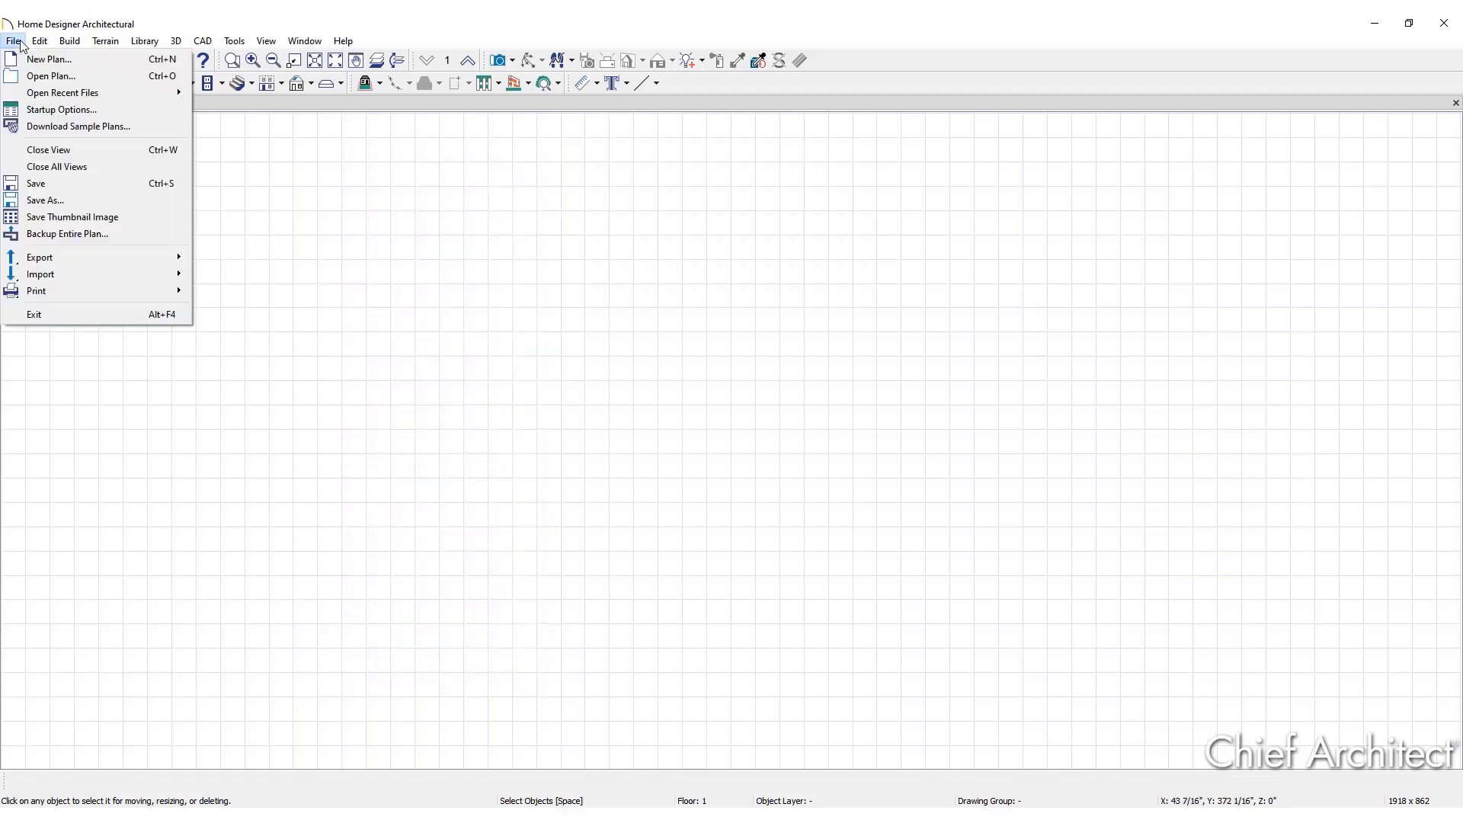
mouse_move(76, 272)
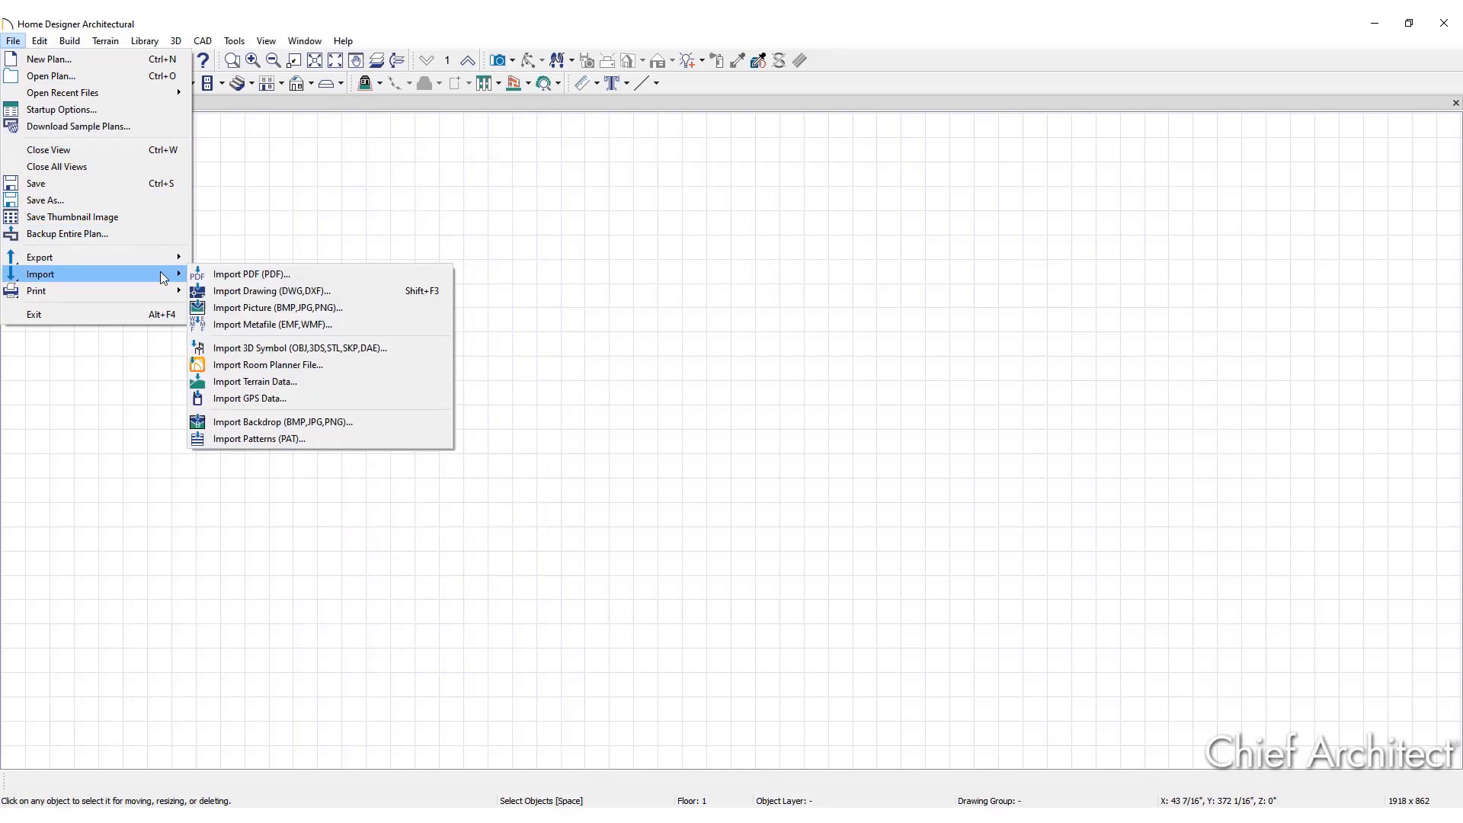
click(319, 382)
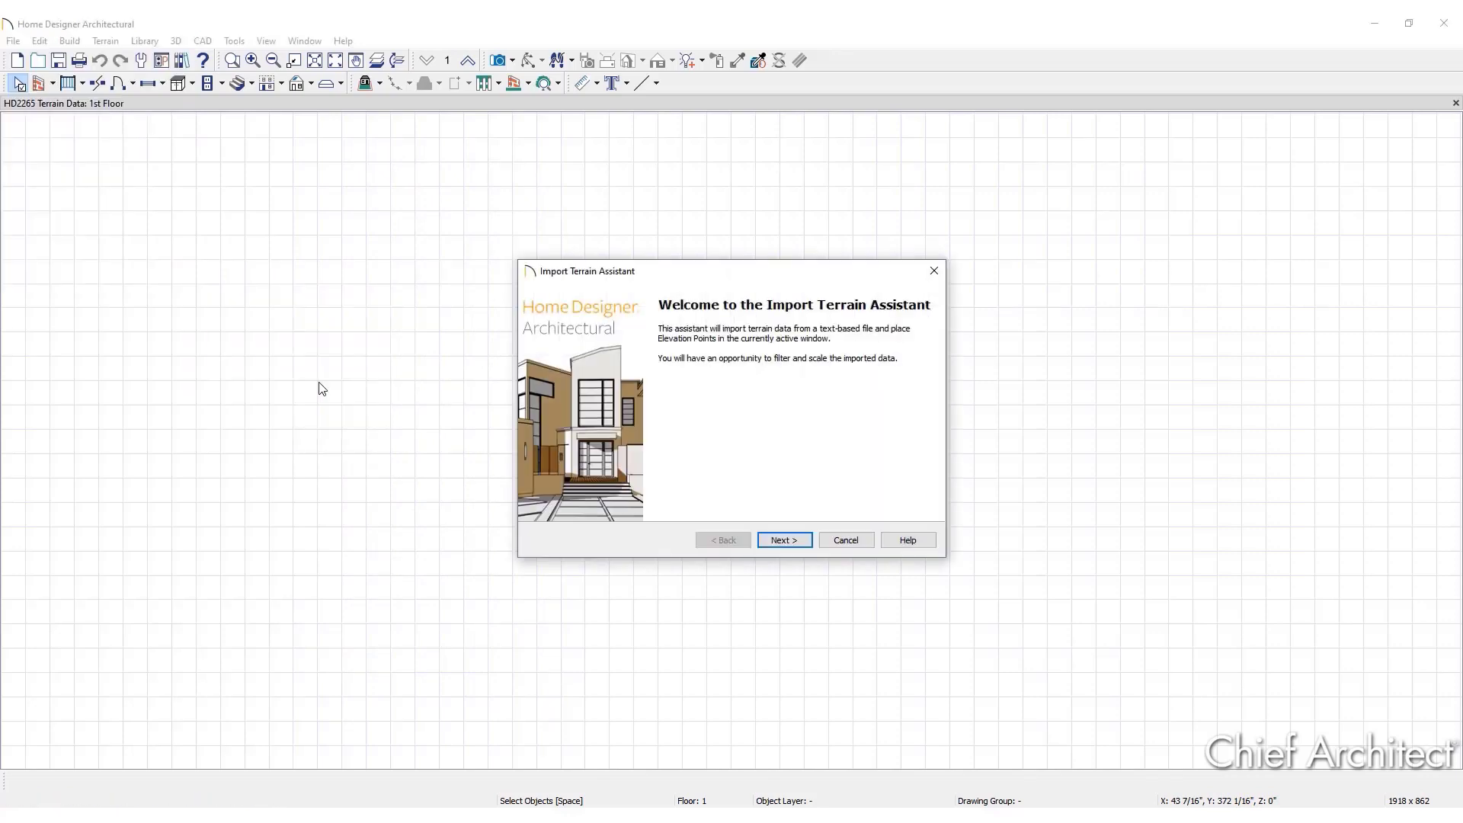
click(803, 544)
click(893, 365)
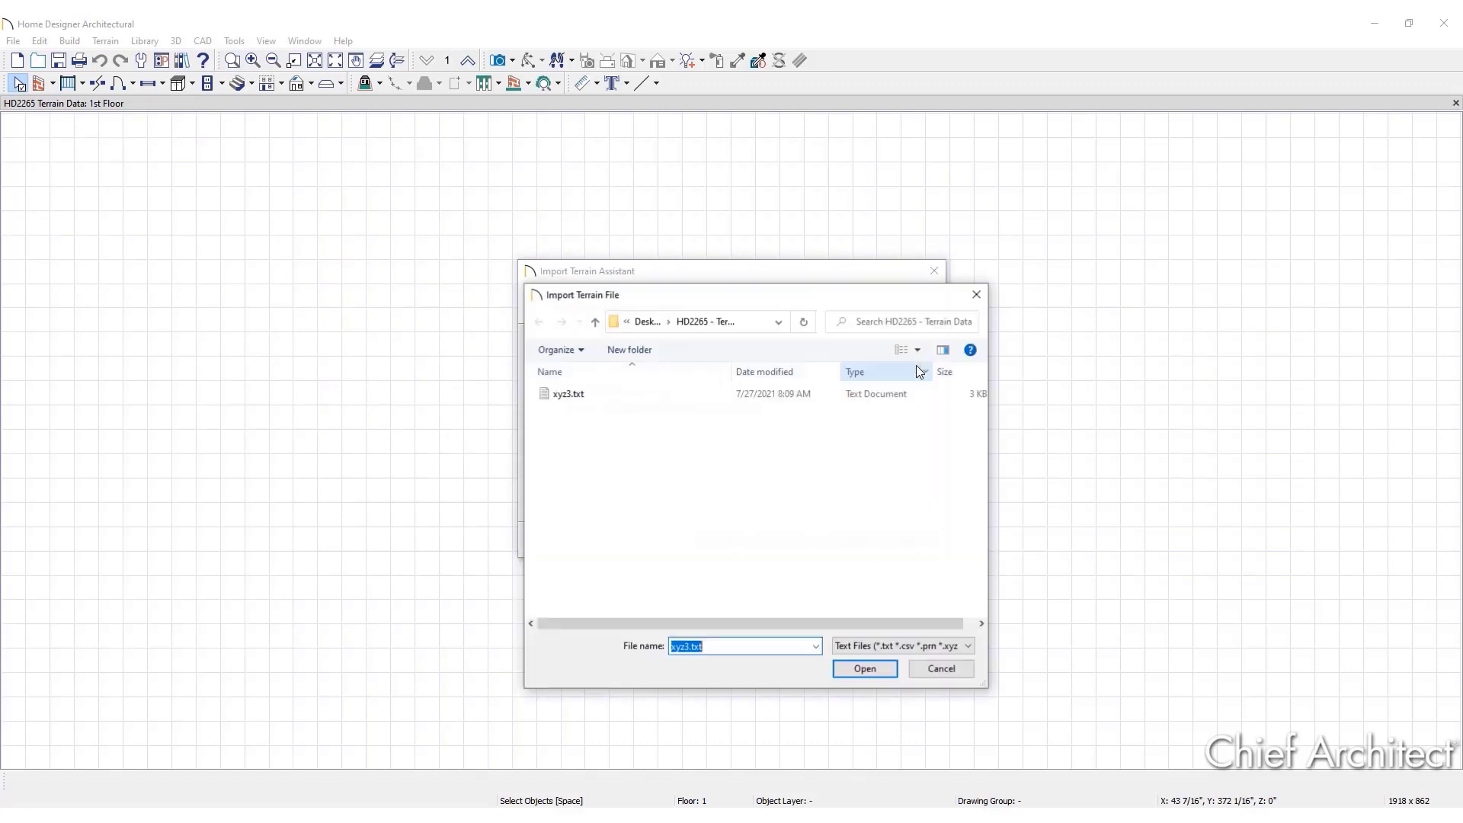
click(598, 393)
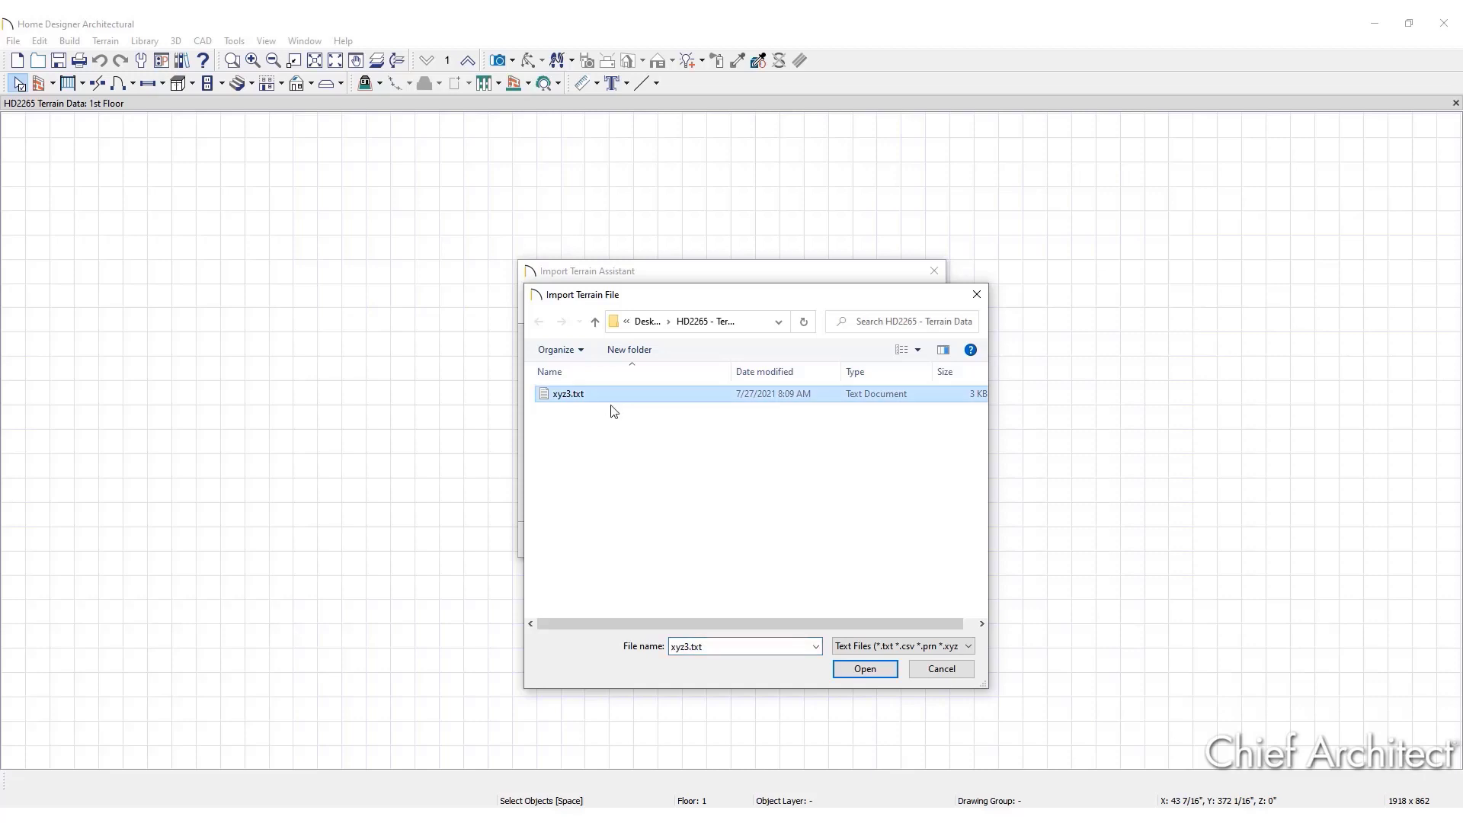
click(895, 675)
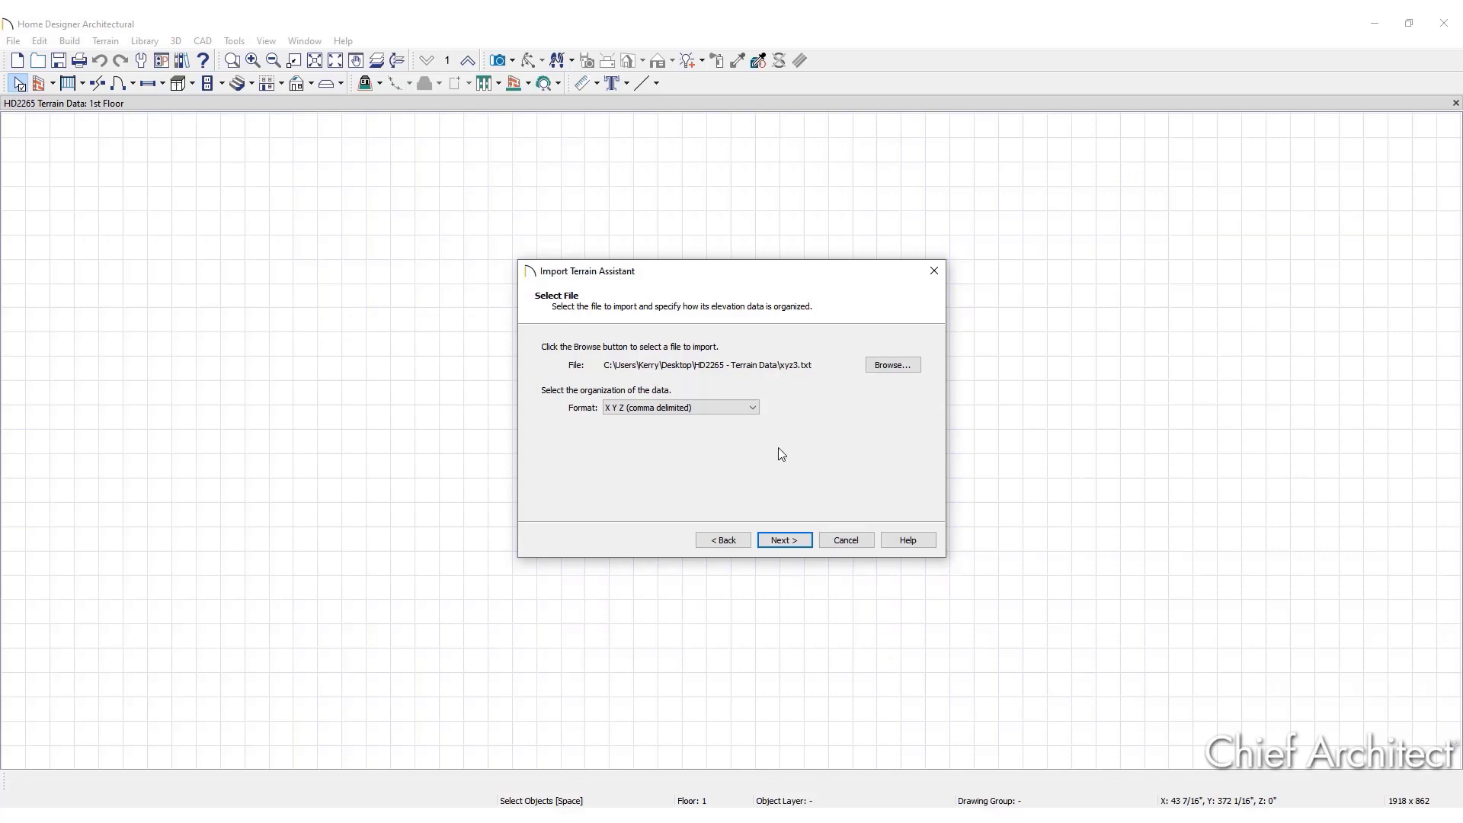
Step: Keep X Y Z (comma delimited) as the data format for xyz3.txt
click(753, 409)
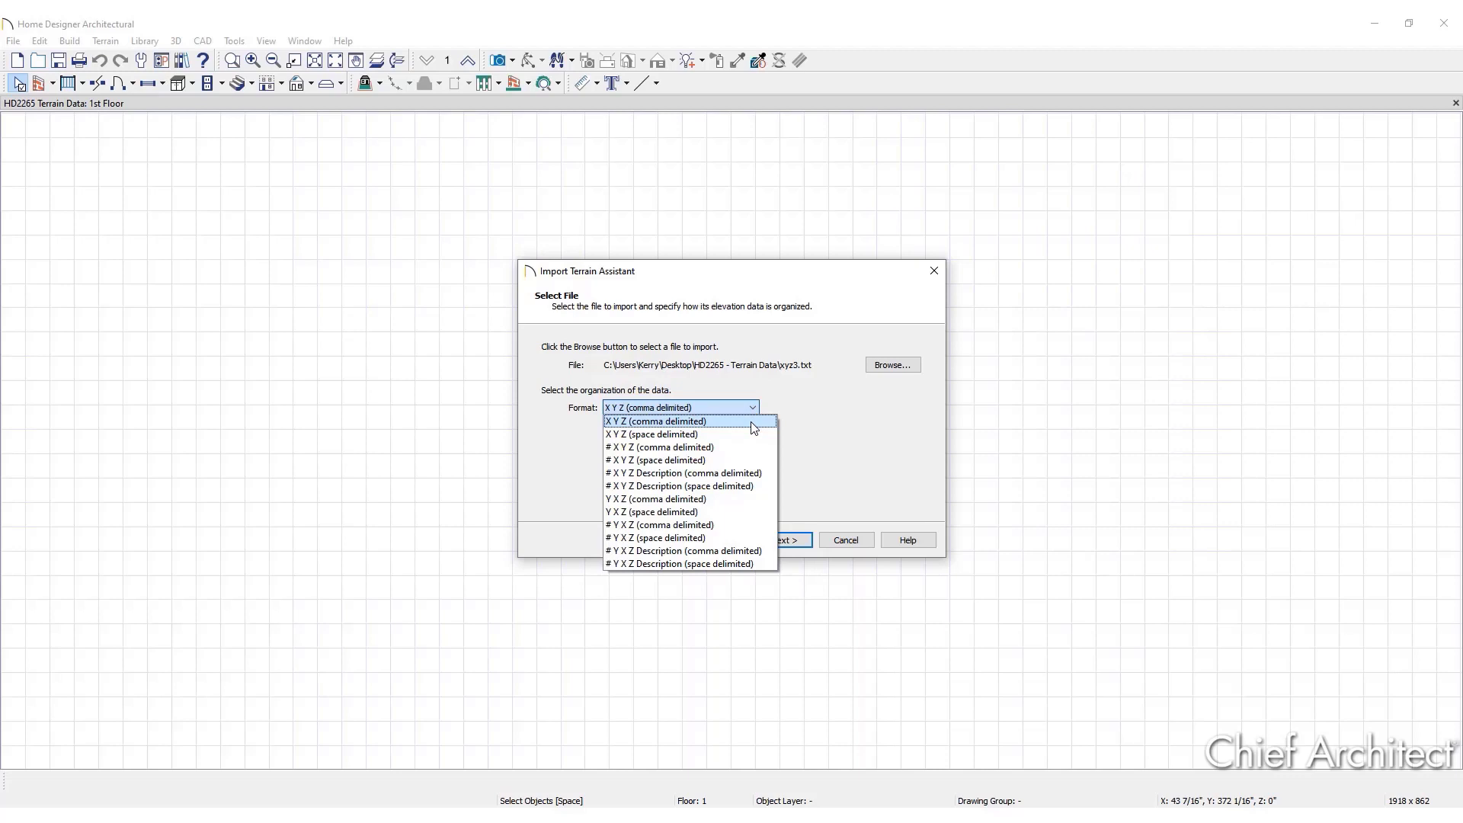
click(753, 425)
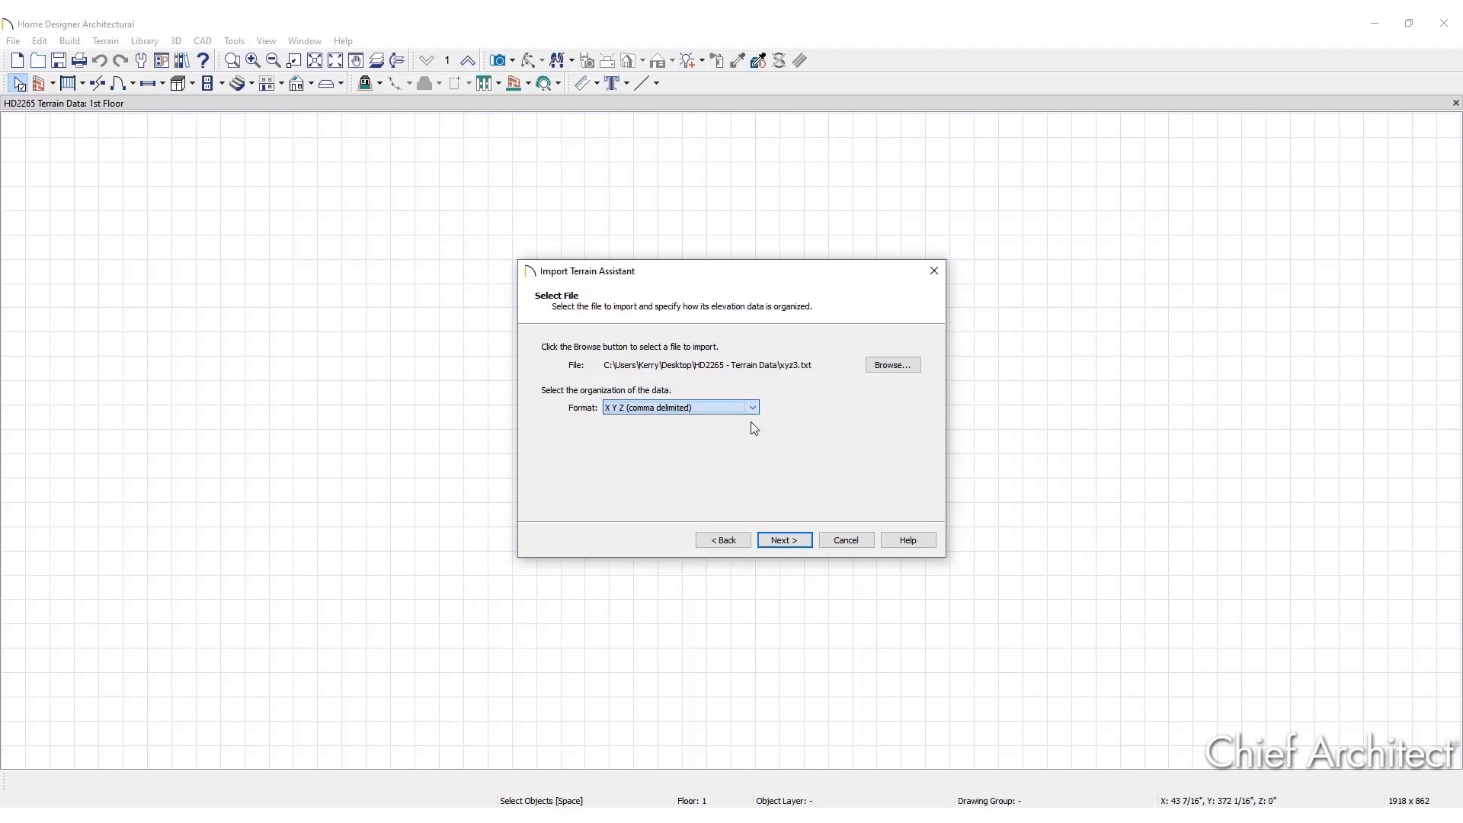
Step: Leave the X, Y and Z units at ft on the Scale Data page and continue
click(809, 544)
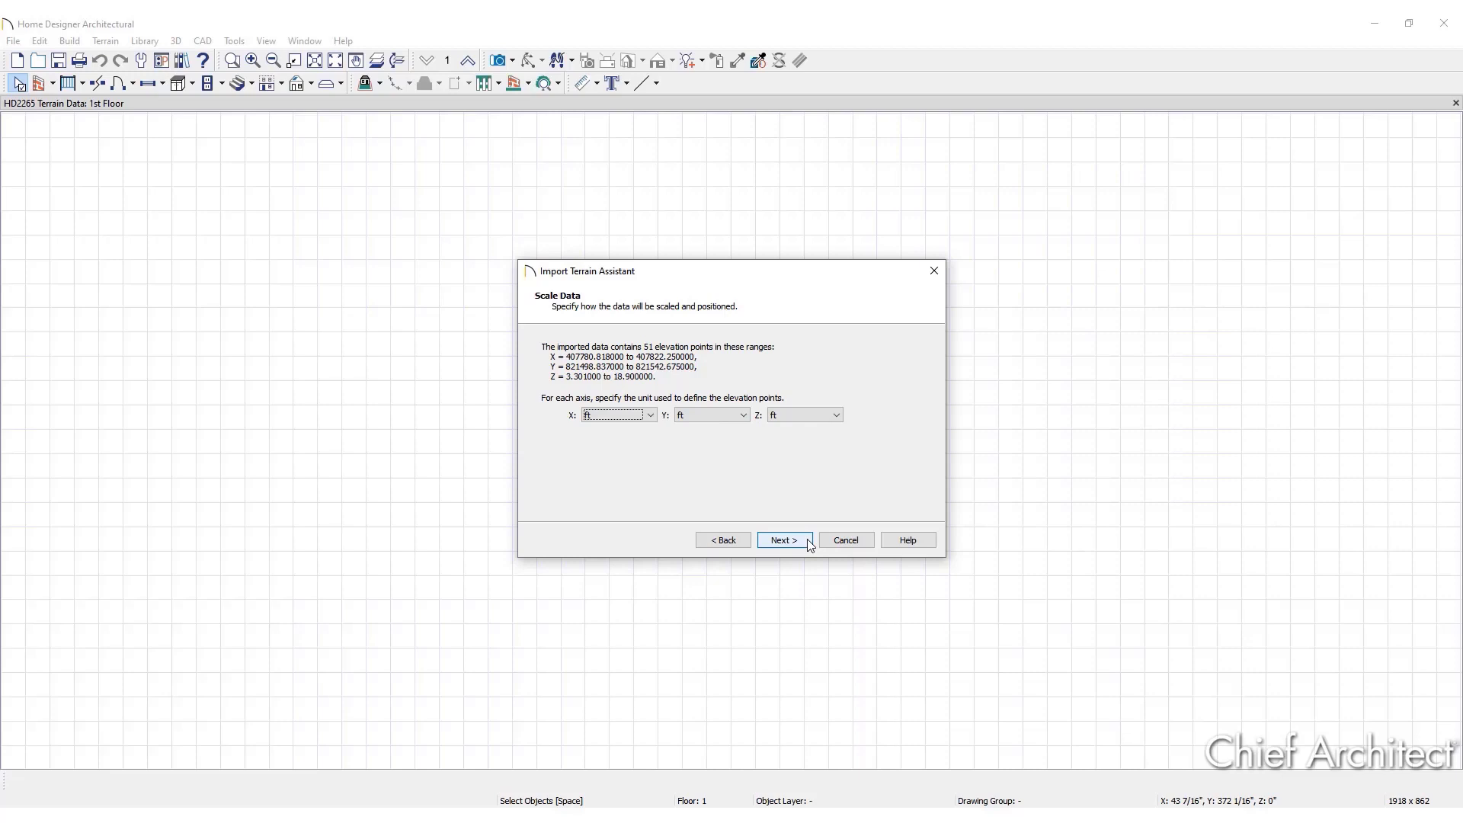
click(651, 414)
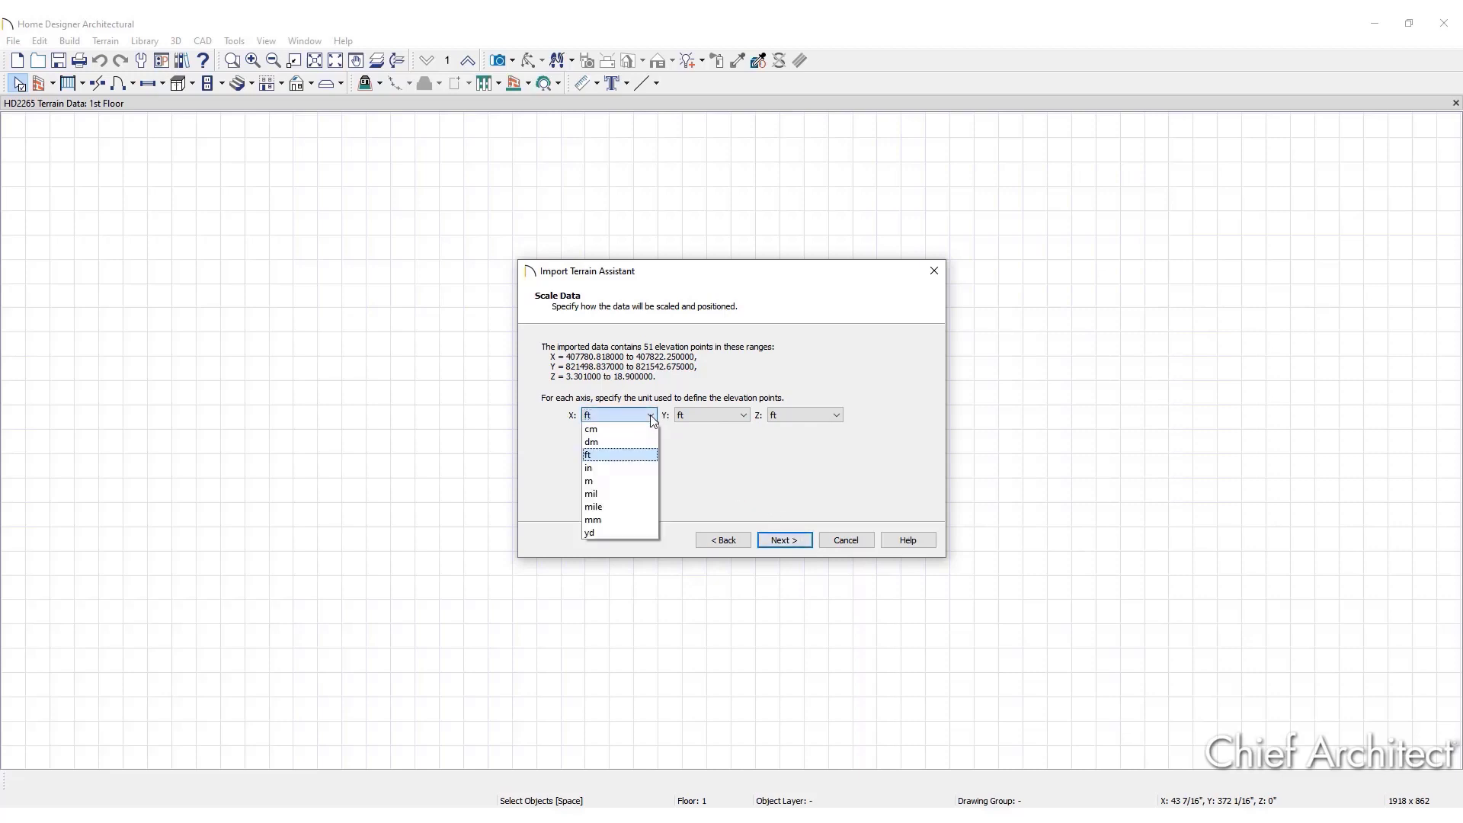
click(652, 416)
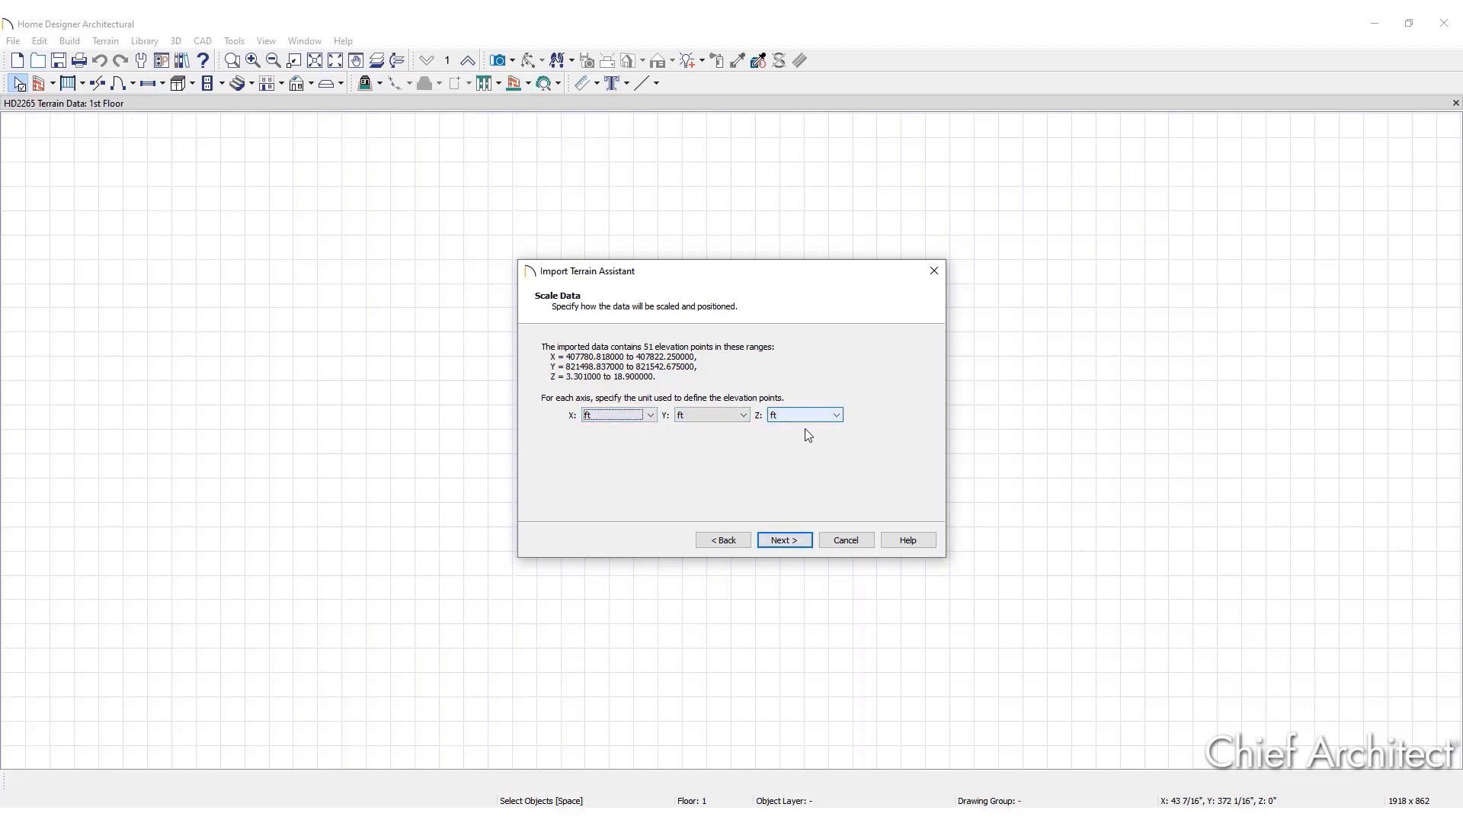
click(804, 546)
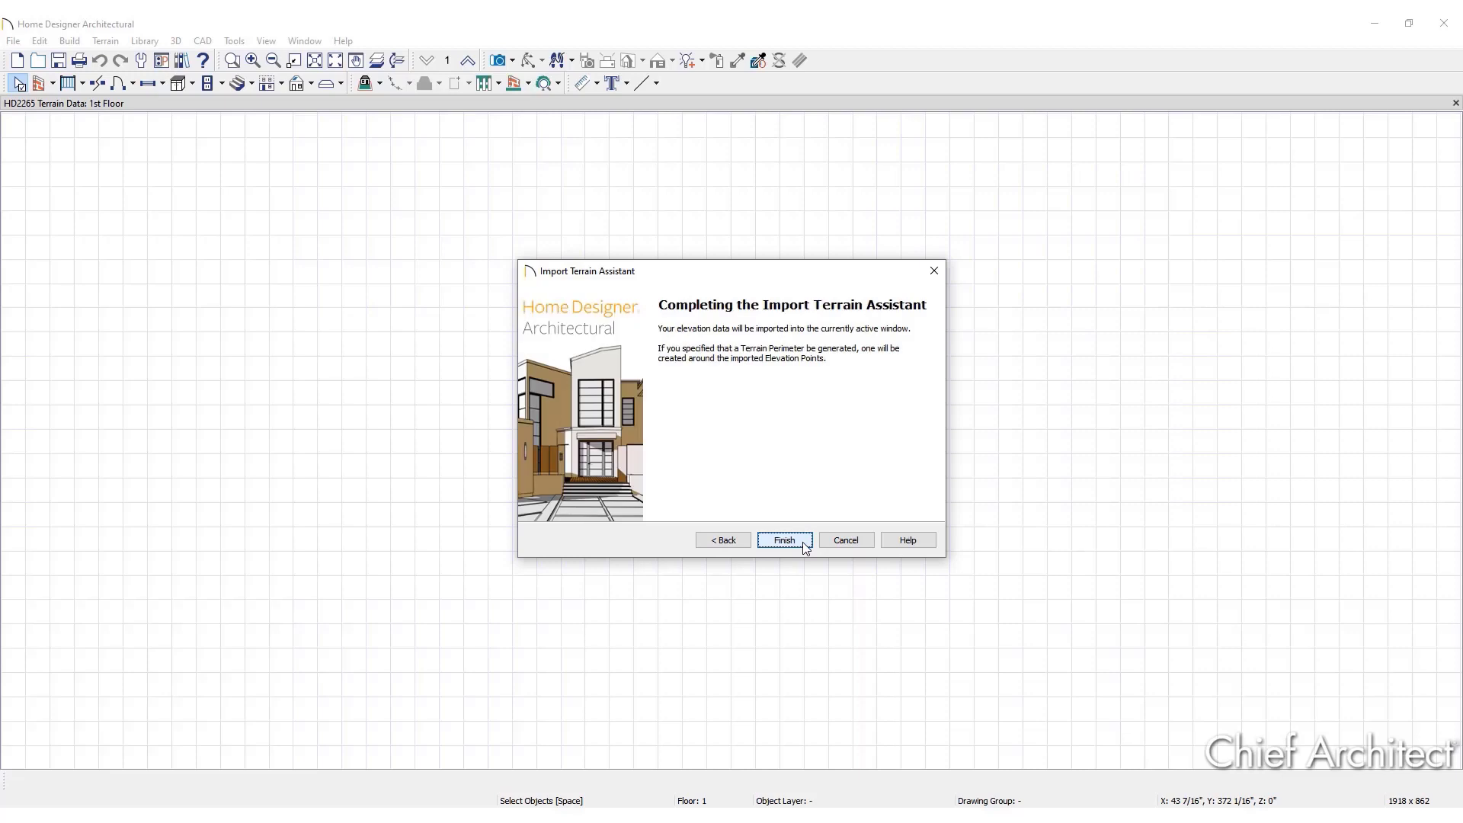
Step: Finish the xyz3.txt terrain import and fit the plan so all elevation points show
click(785, 540)
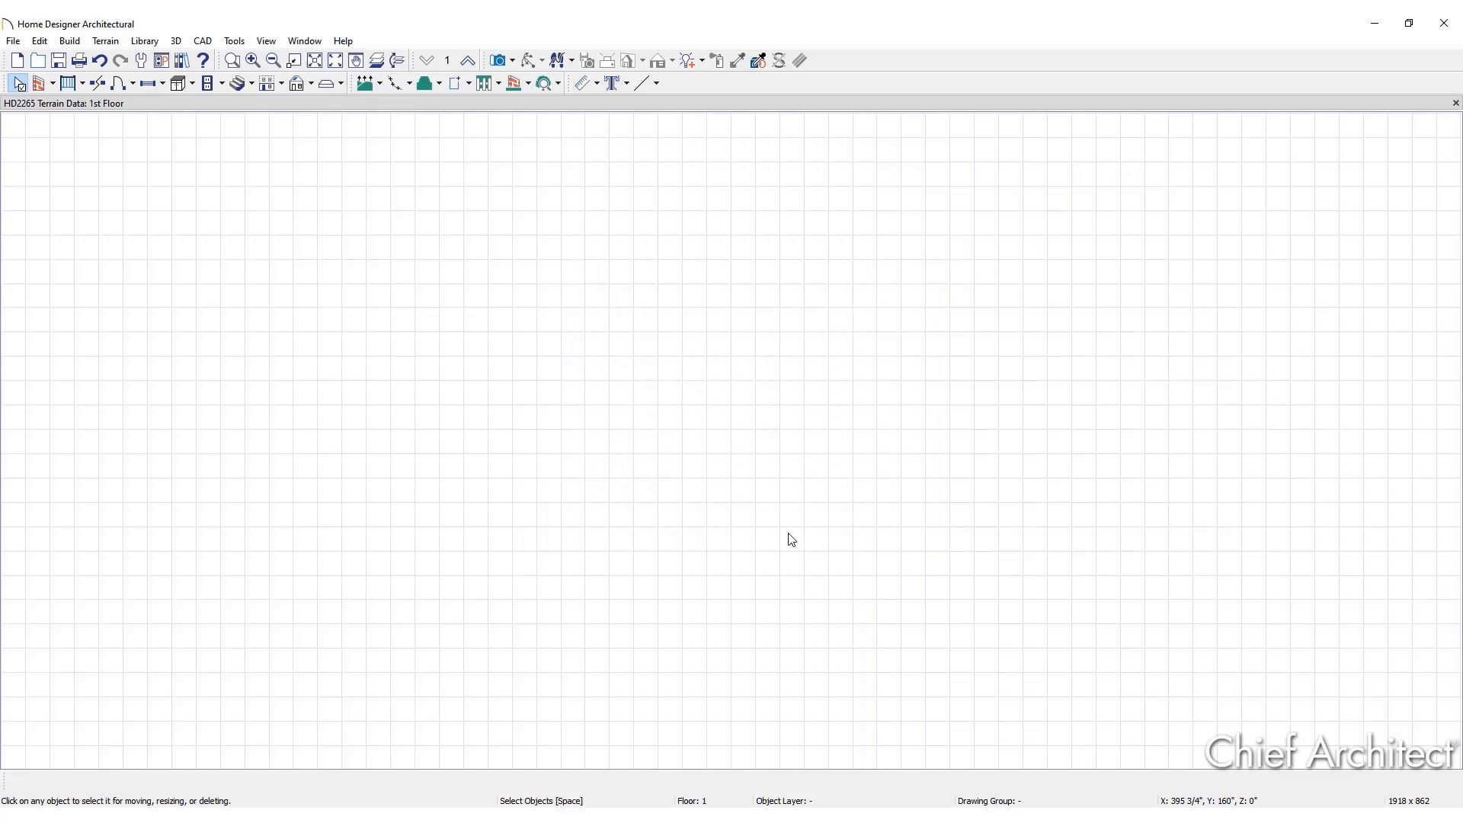
click(340, 67)
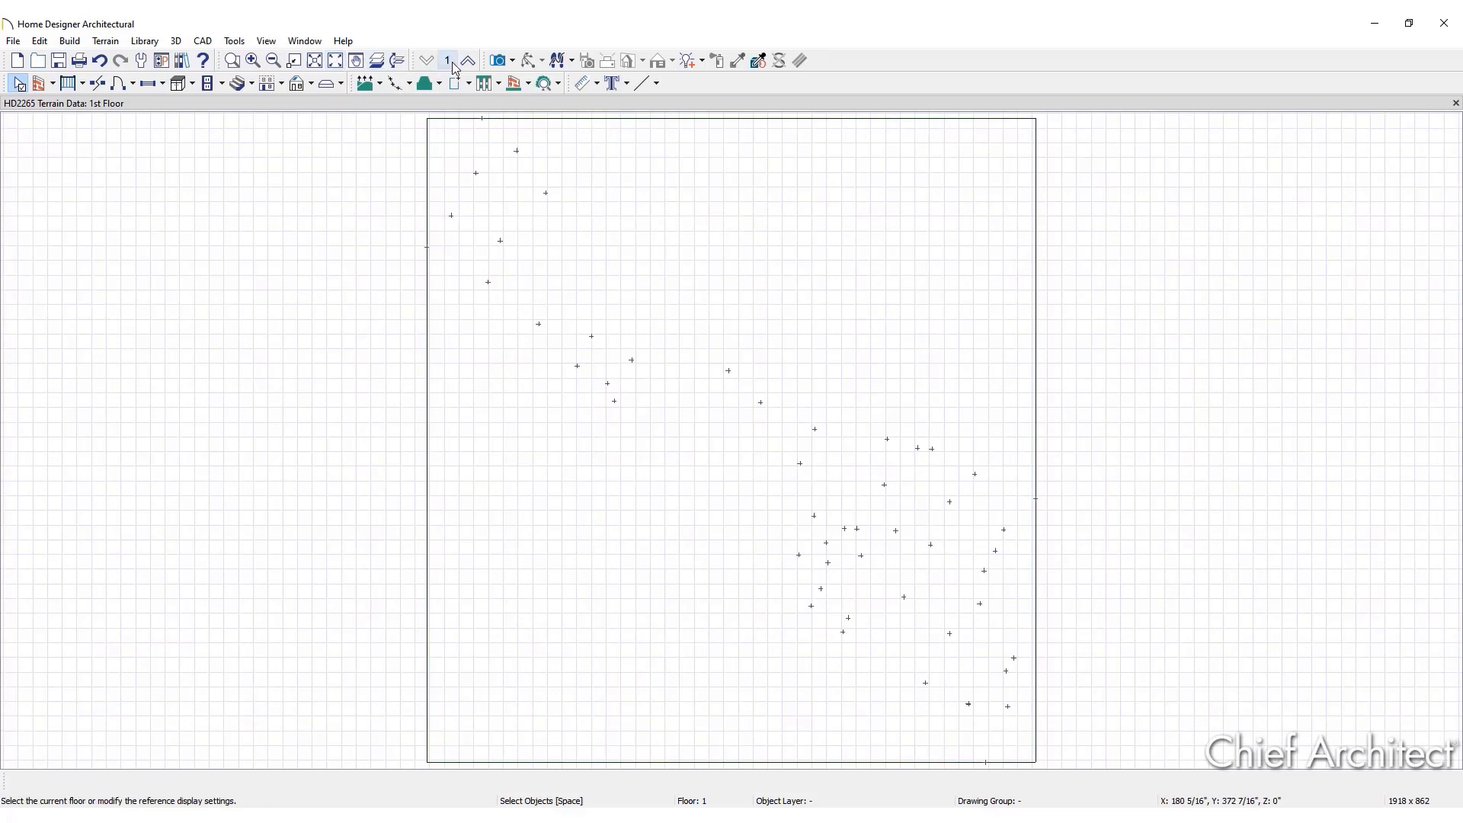
click(498, 61)
Step: Drag a Full Camera across the terrain points and orbit the sloped 3D terrain
drag(1235, 599, 1166, 590)
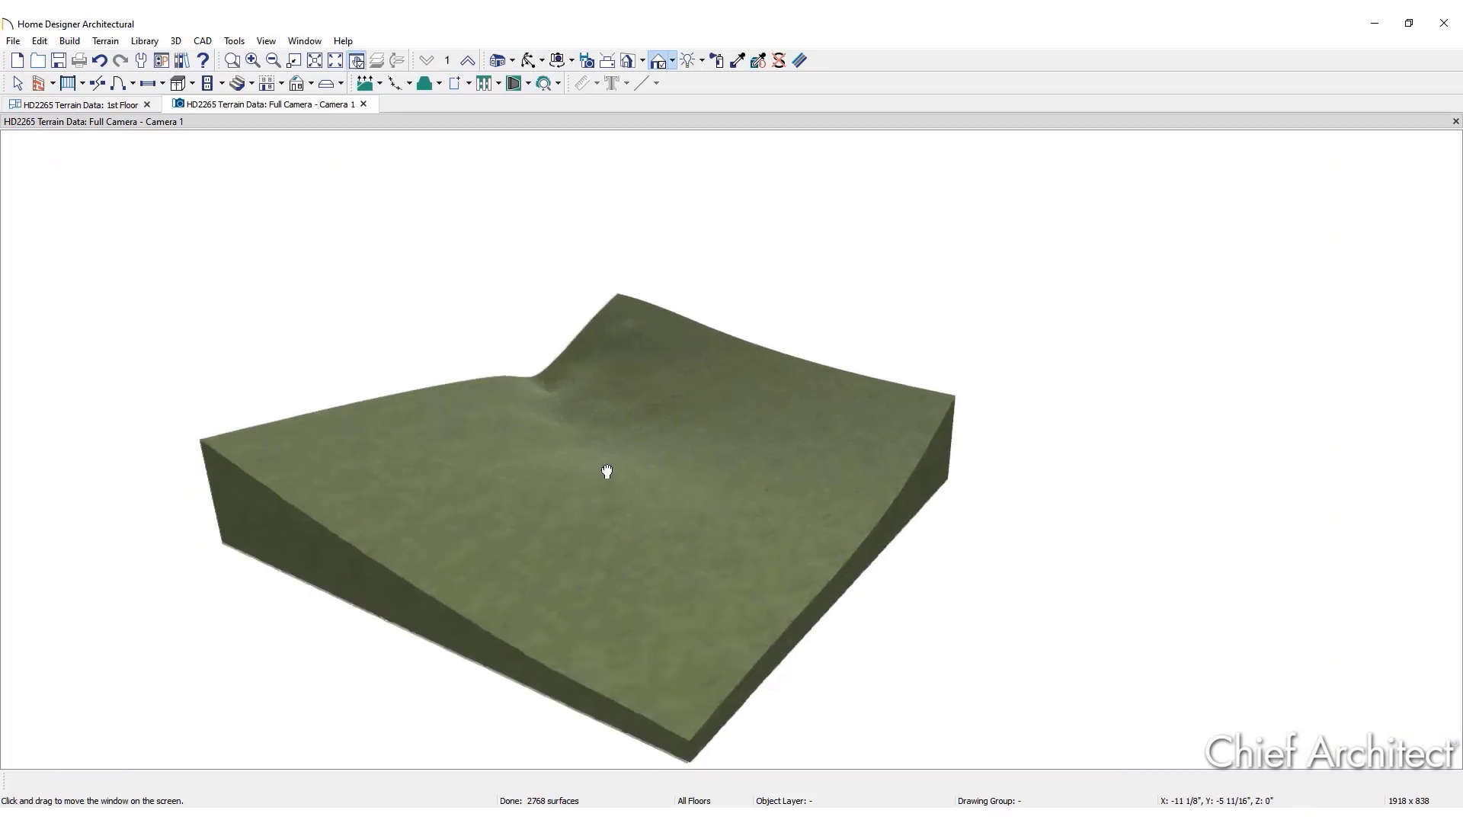
click(531, 60)
drag(562, 484, 441, 476)
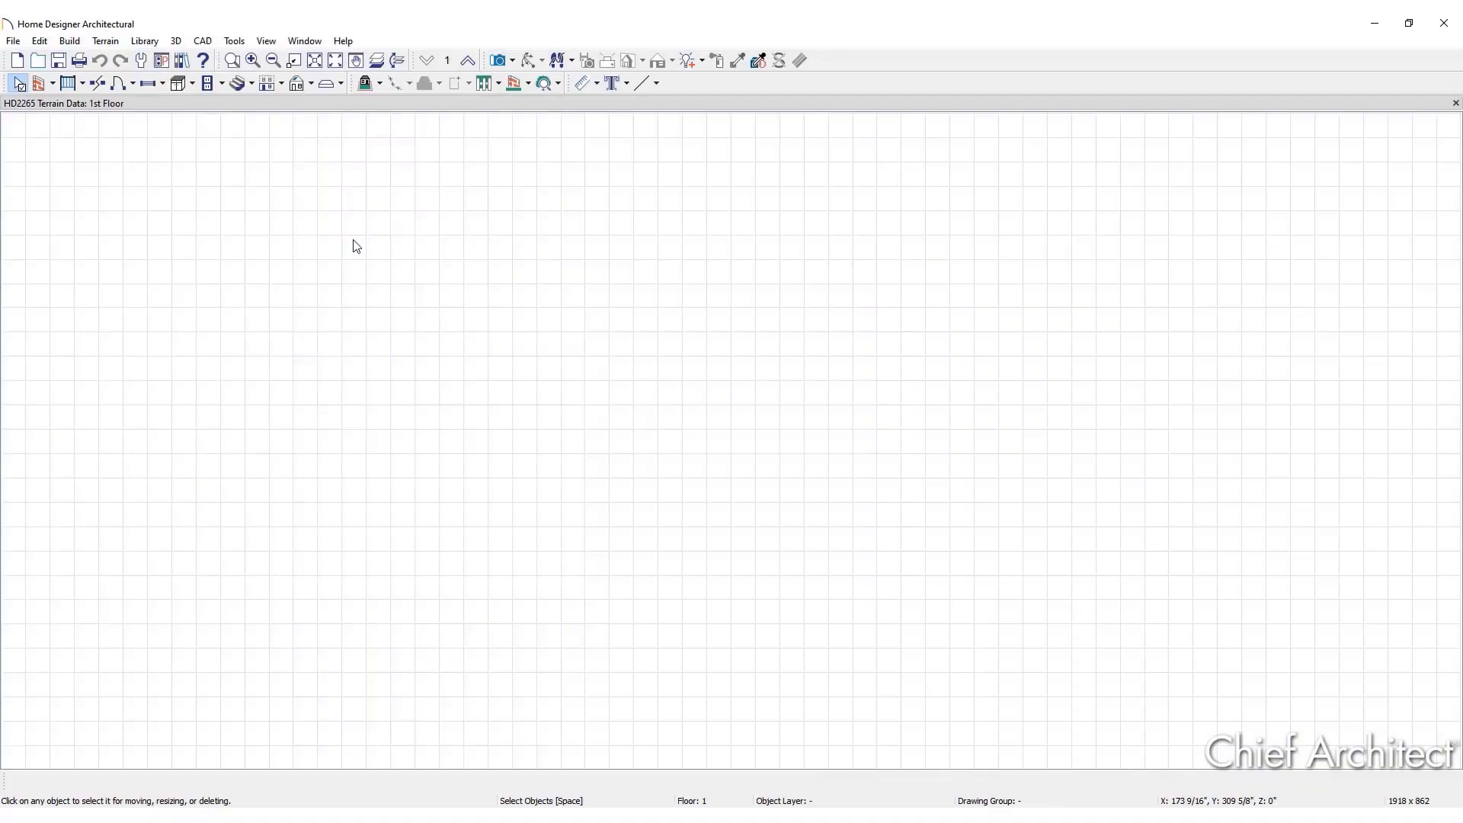
Step: Start a GPS data import and choose Sage Lane.gpx as the source file
click(12, 42)
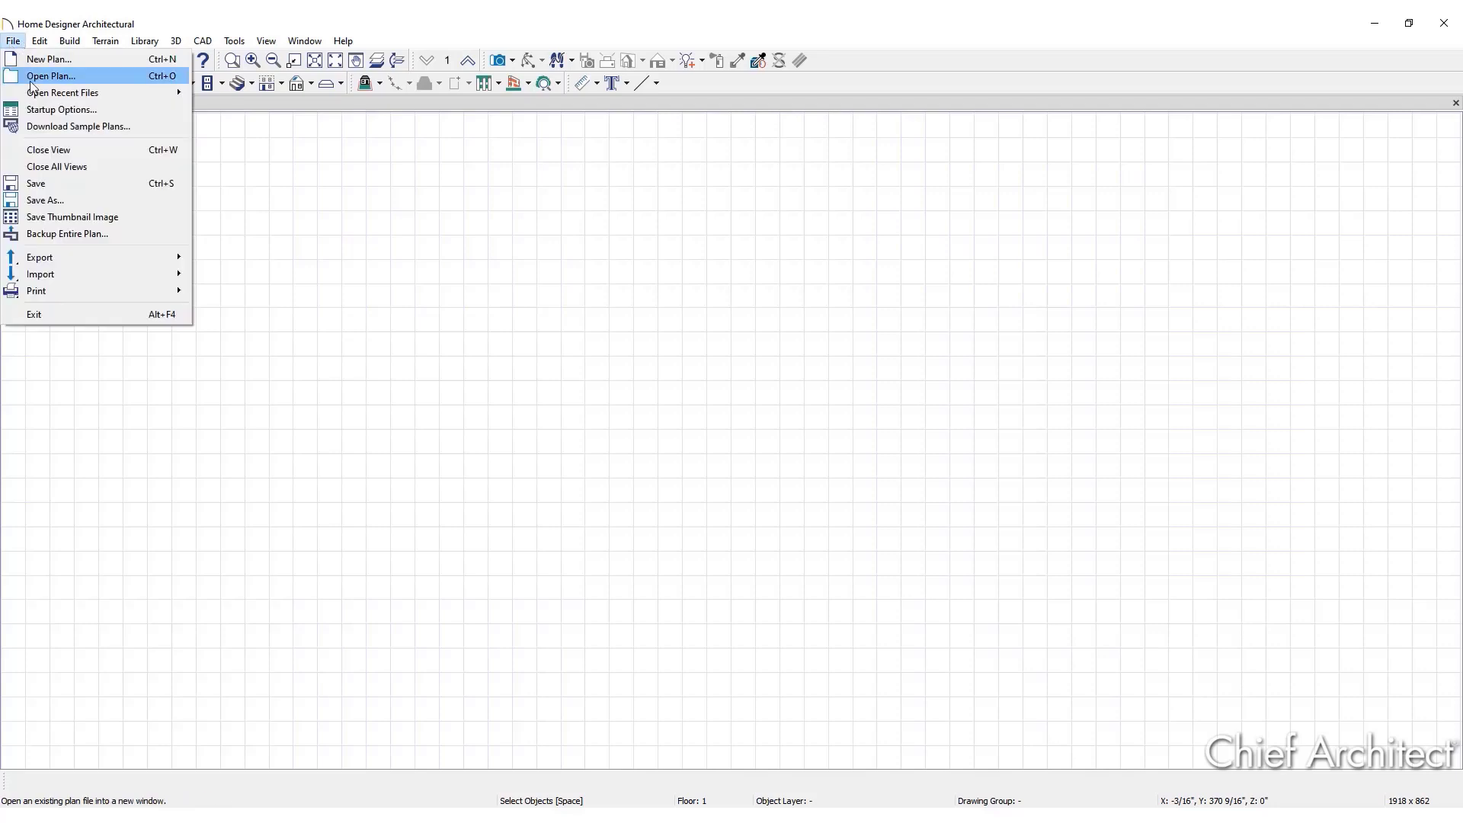
mouse_move(102, 275)
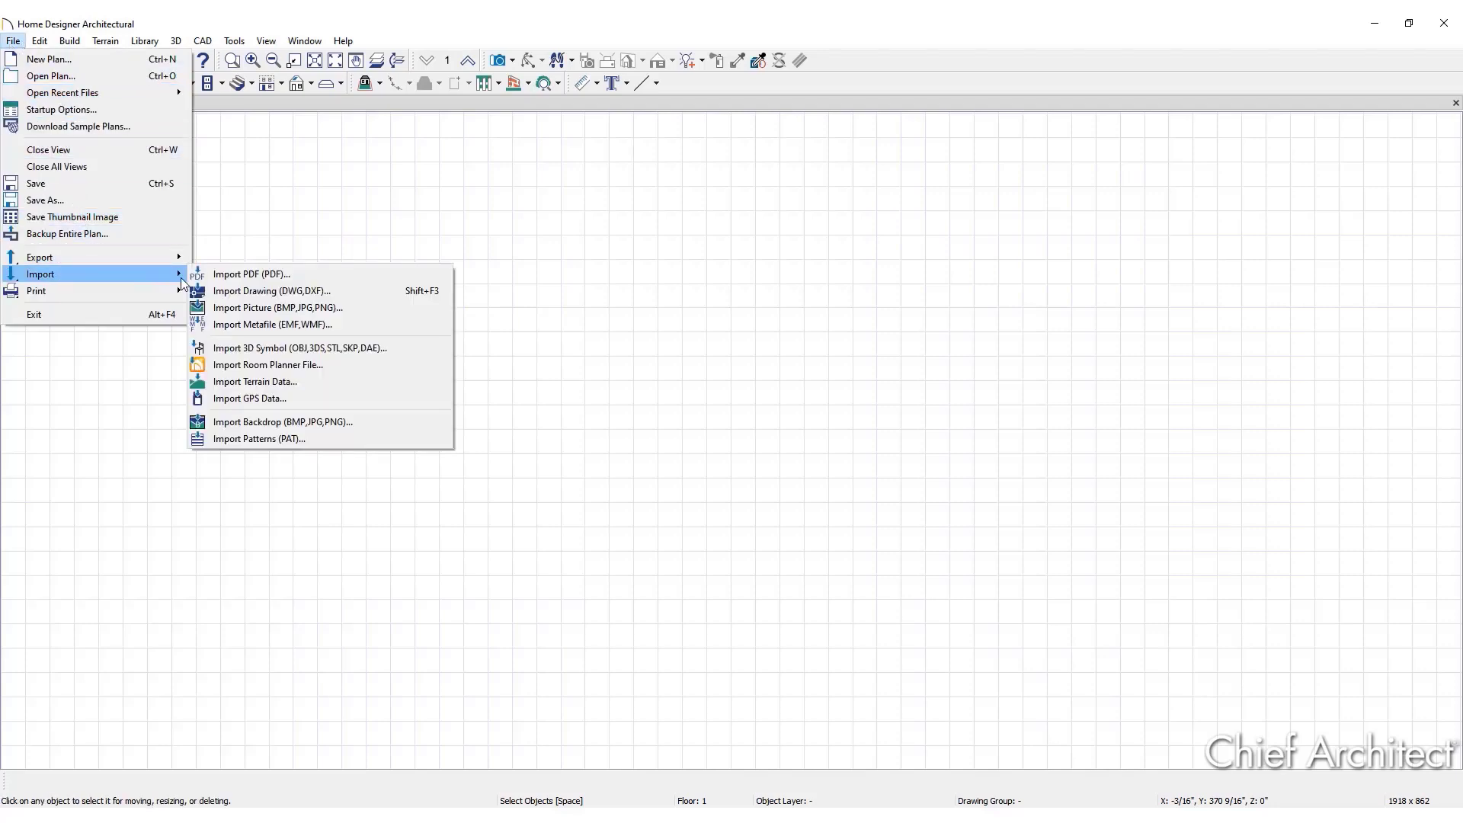
click(340, 405)
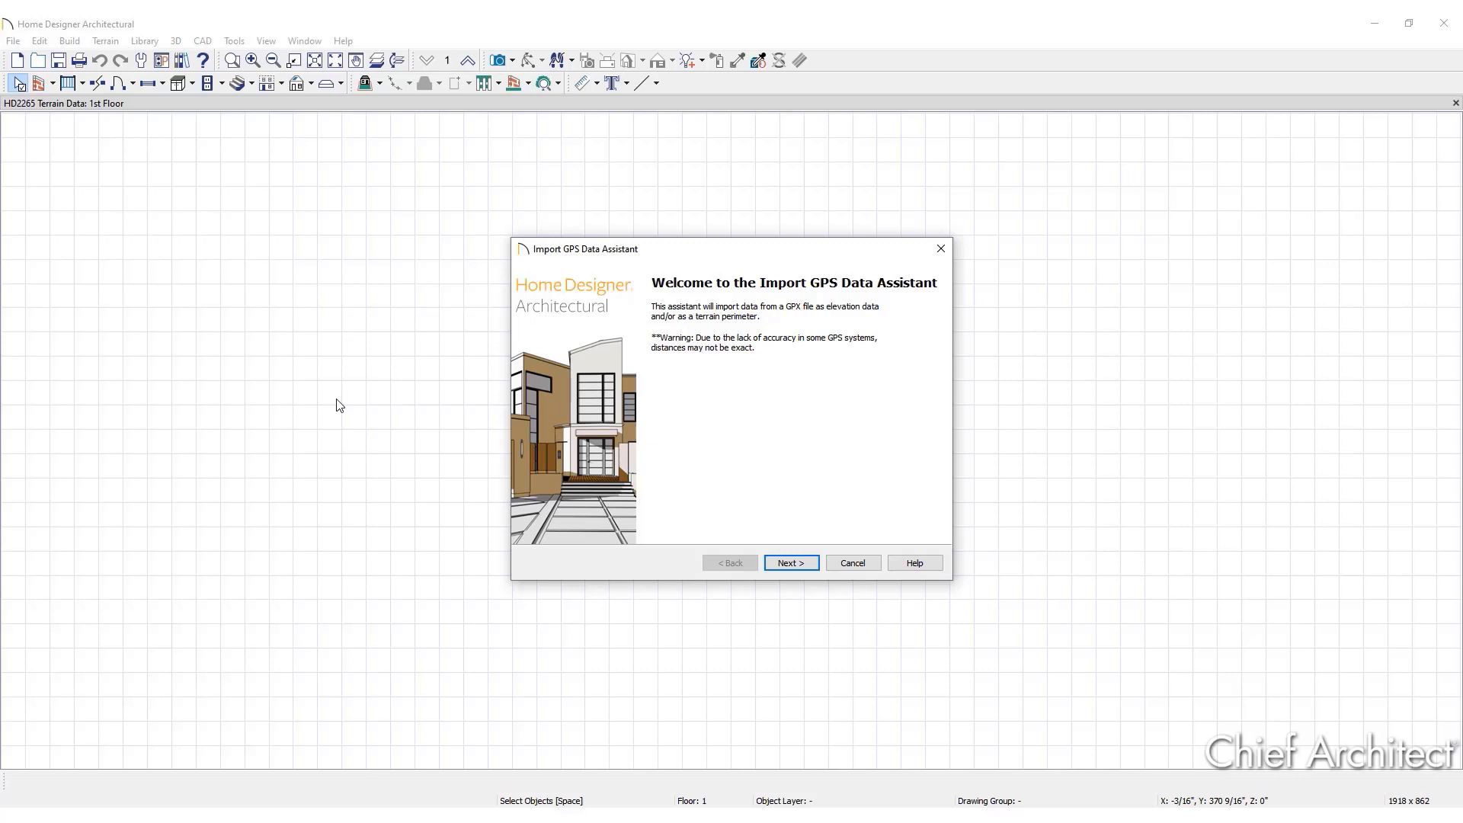
click(812, 565)
click(925, 335)
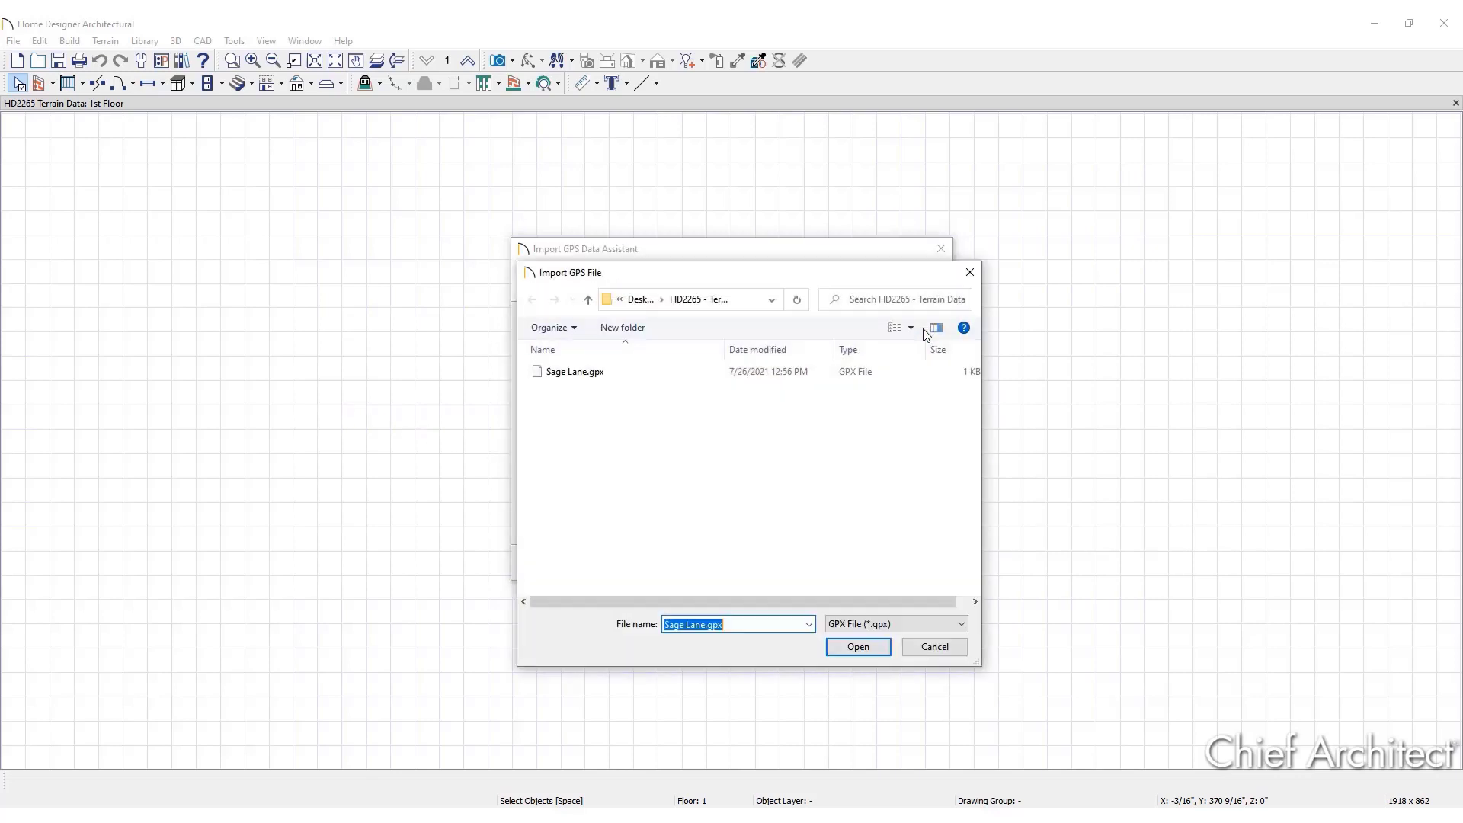
click(618, 374)
click(875, 647)
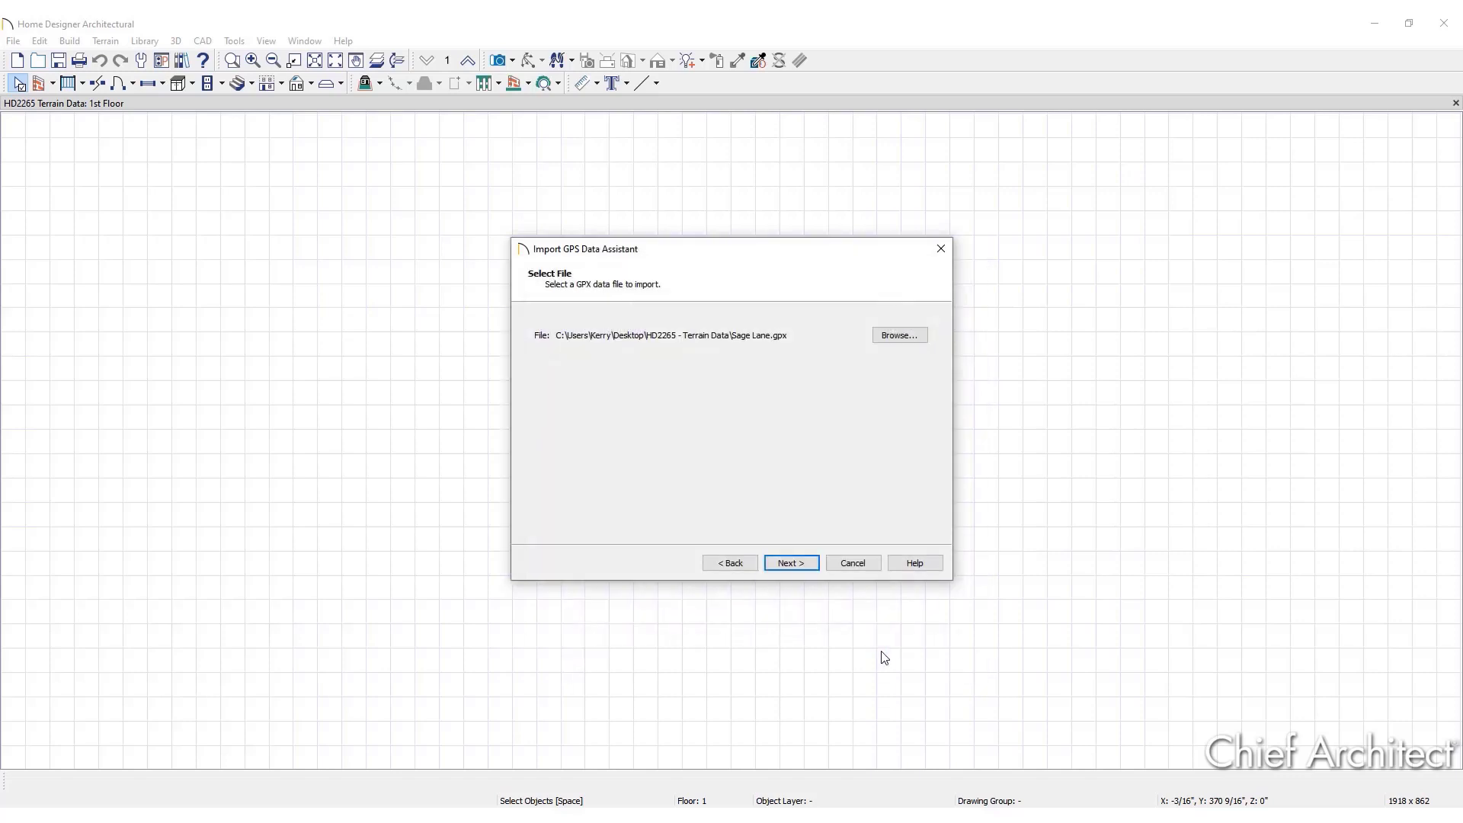
Step: Keep the Way Points entry importing as Elevation Point
click(809, 565)
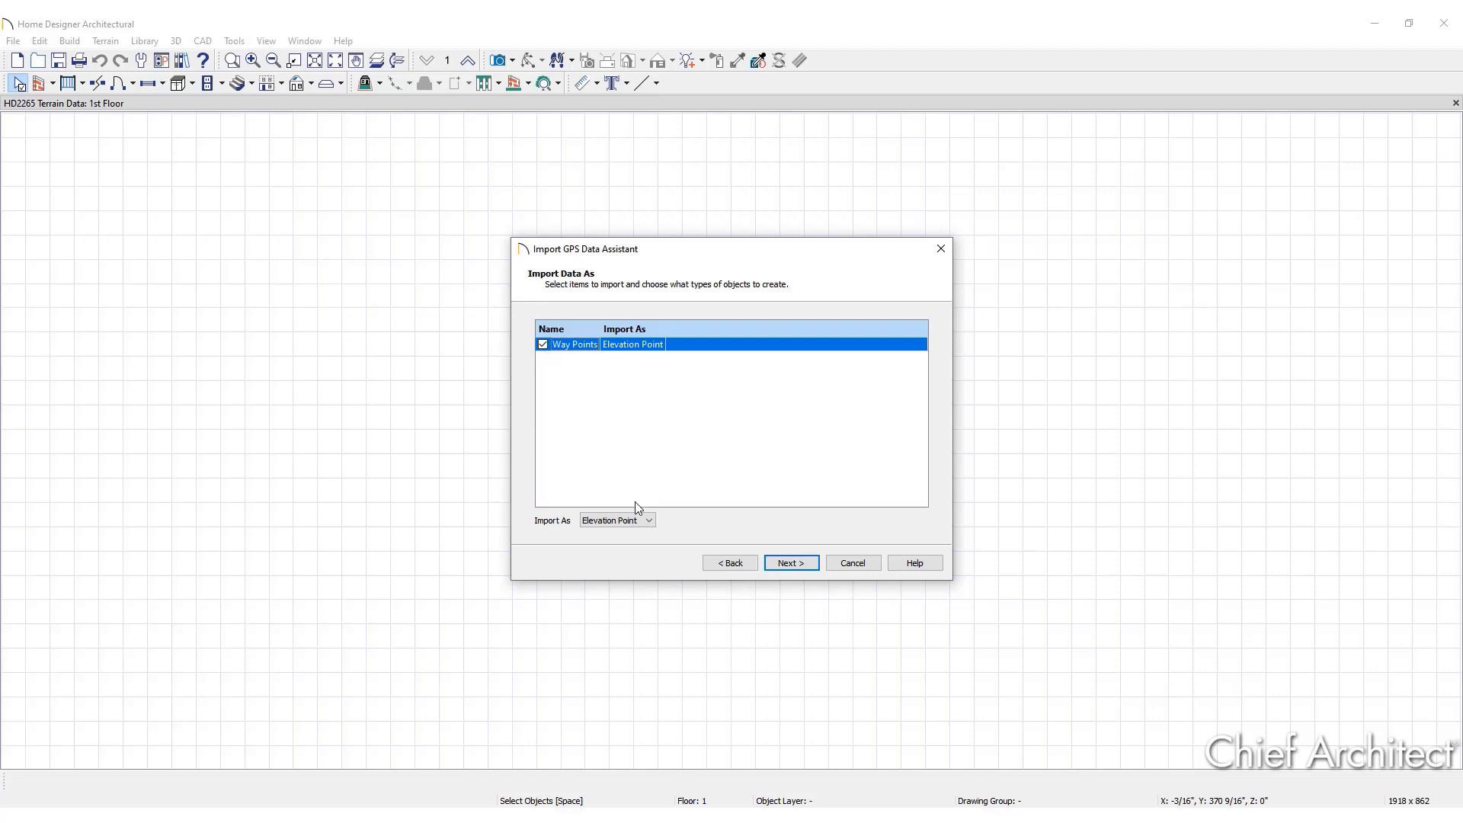
click(650, 521)
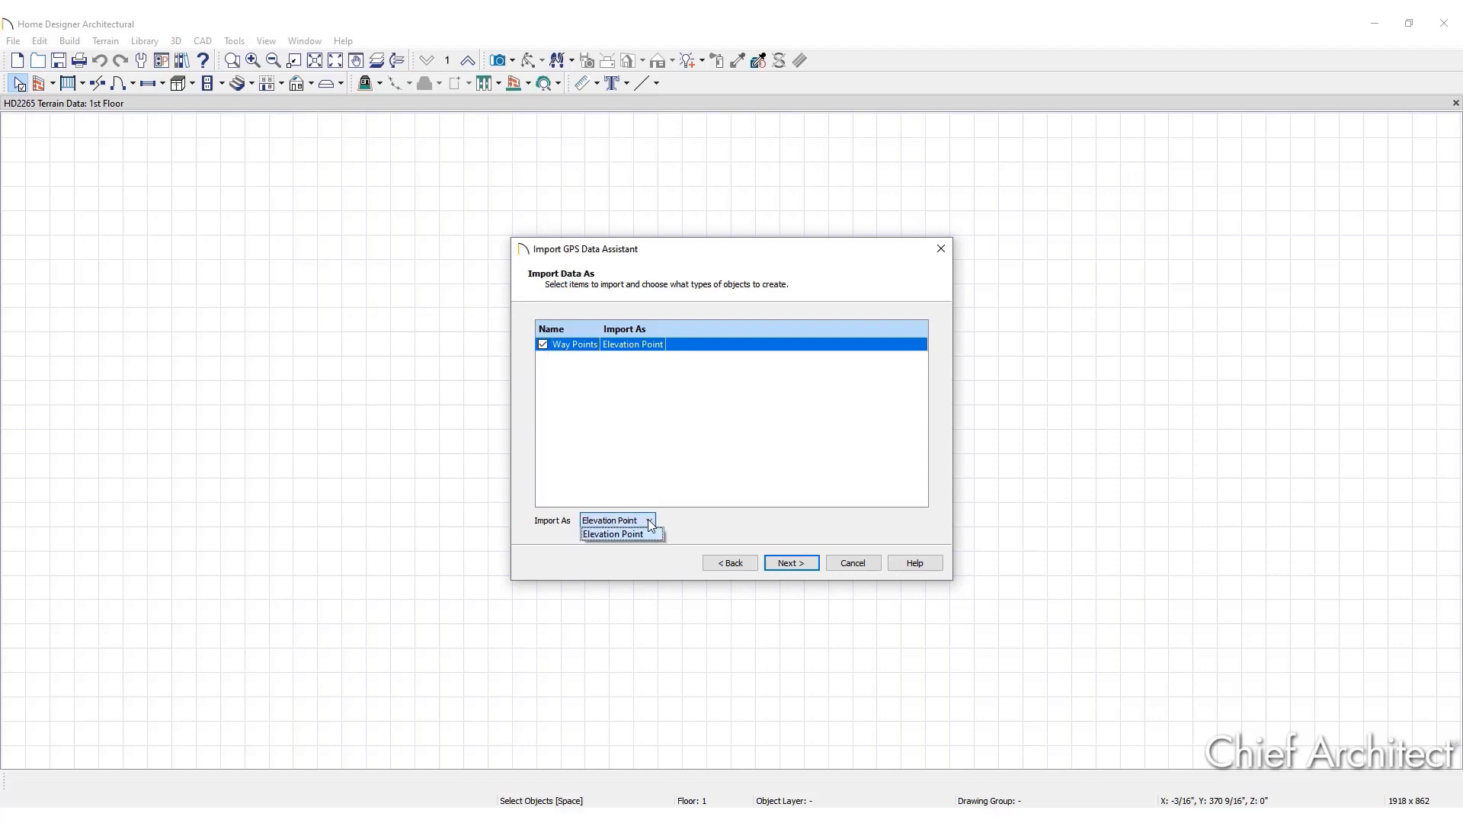
click(649, 521)
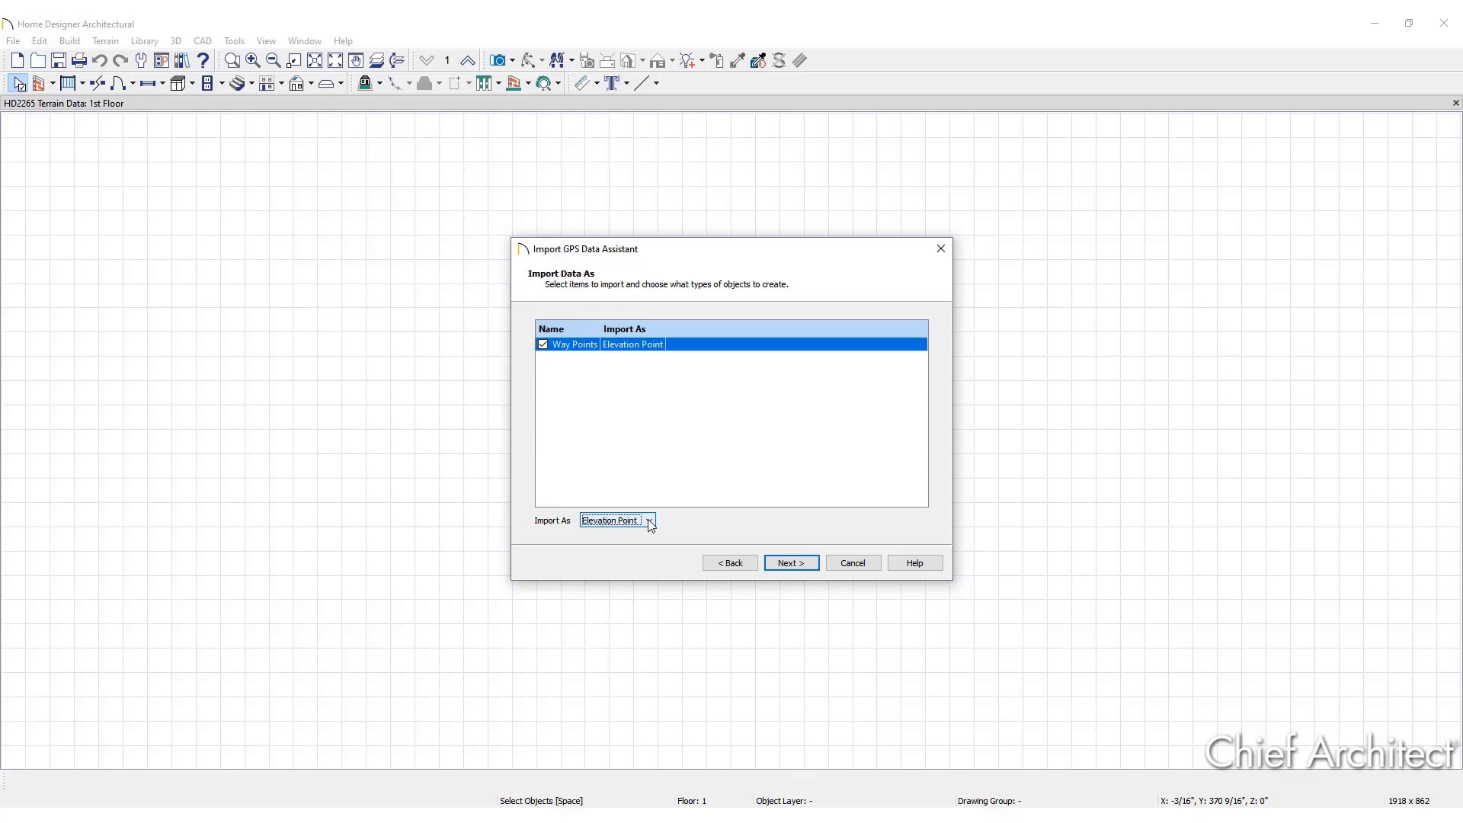
Step: Finish the Sage Lane.gpx import, fit the plan, and drag a Full Camera to view the terrain
click(813, 564)
click(791, 564)
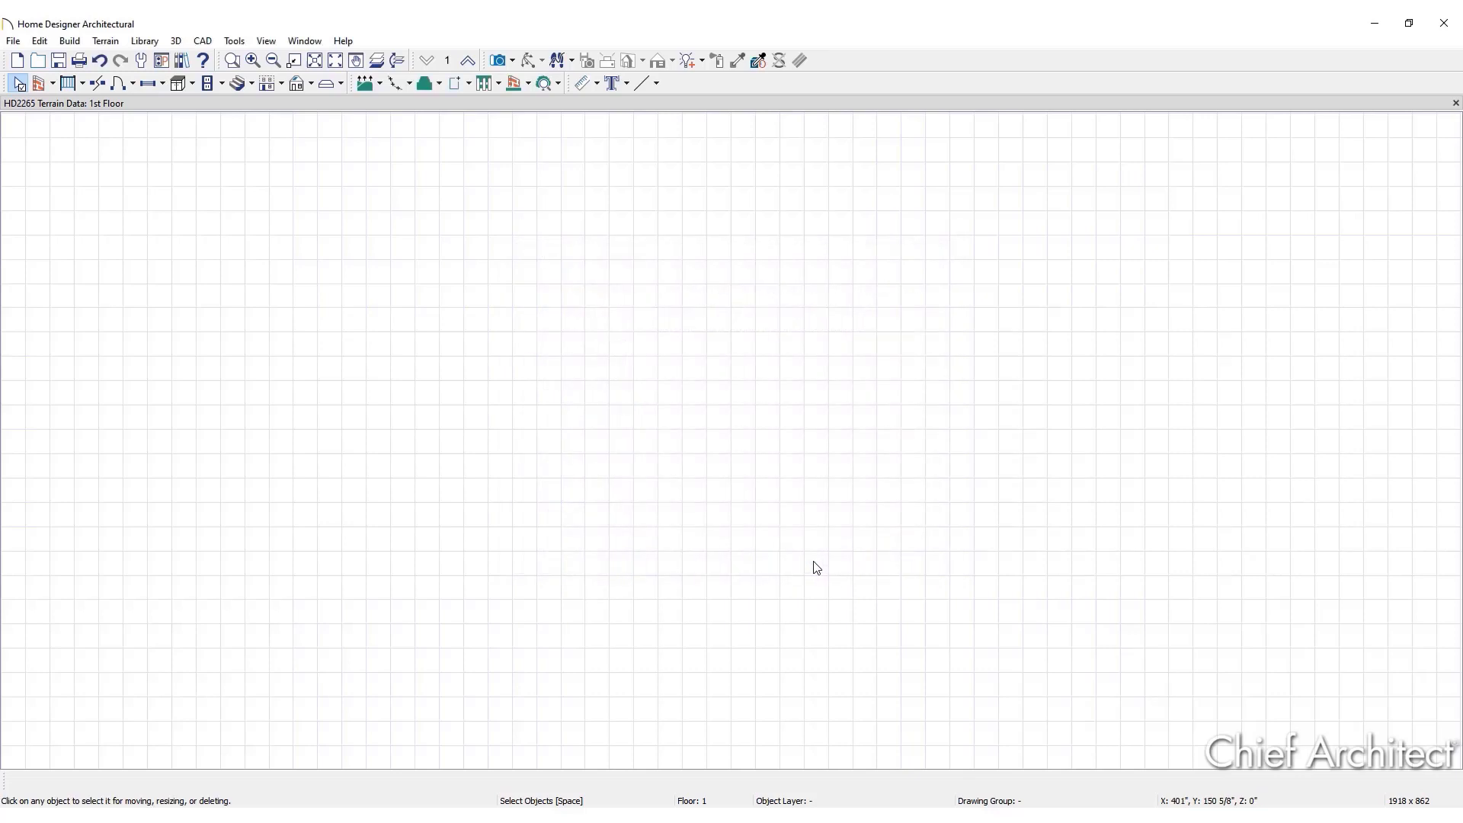
click(339, 66)
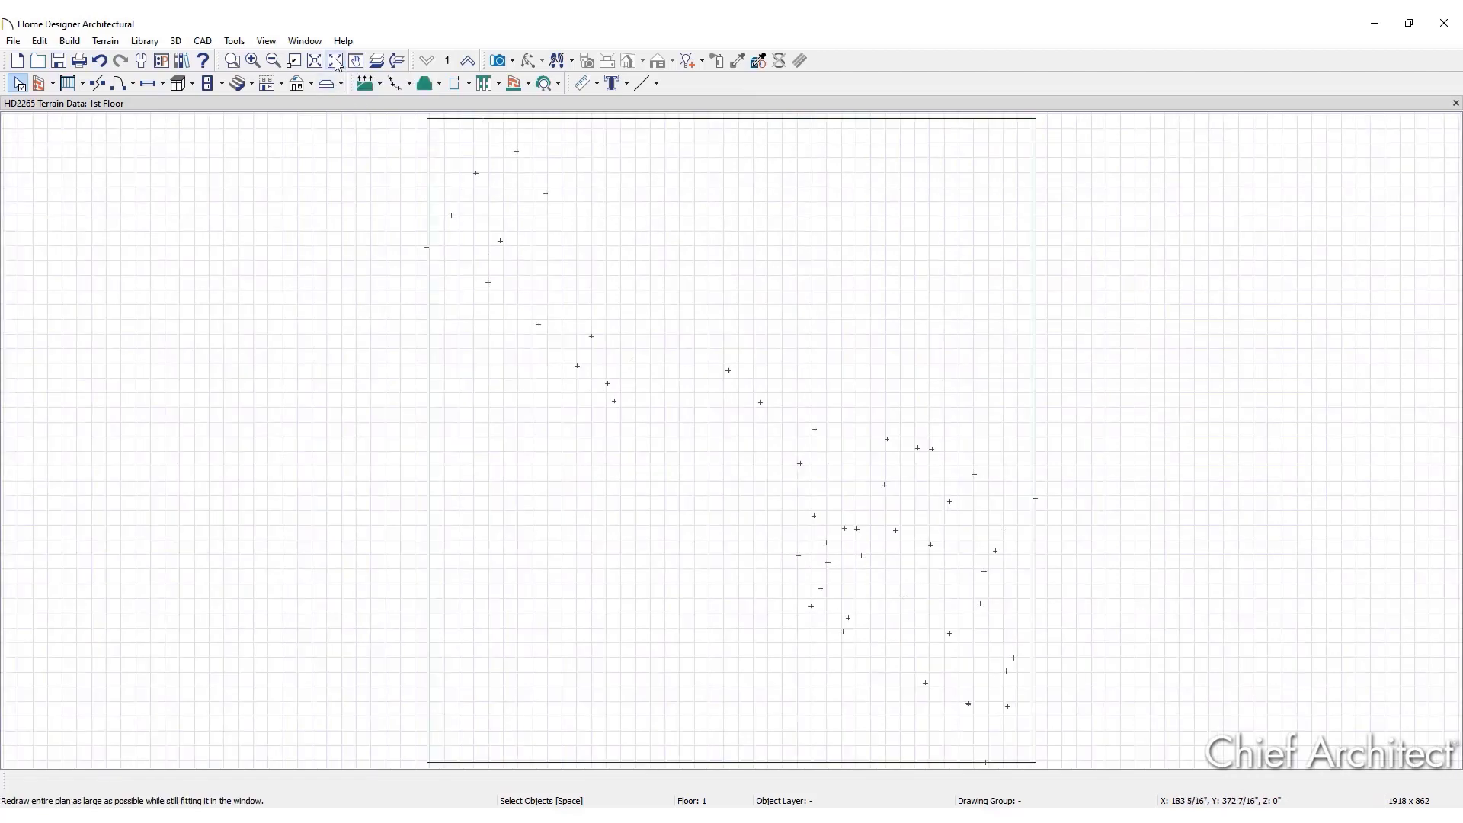
click(499, 61)
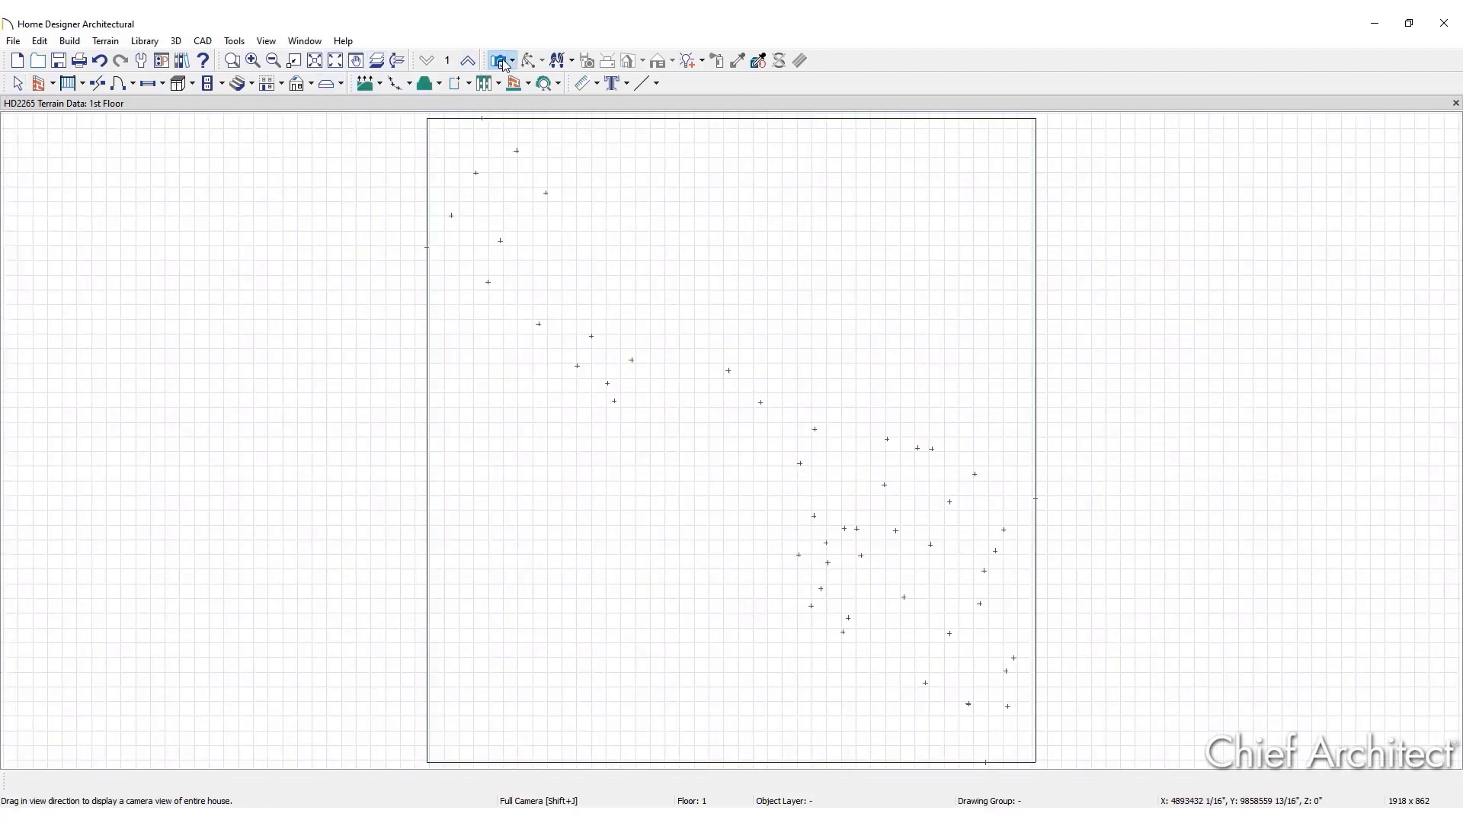
drag(1192, 688, 1137, 661)
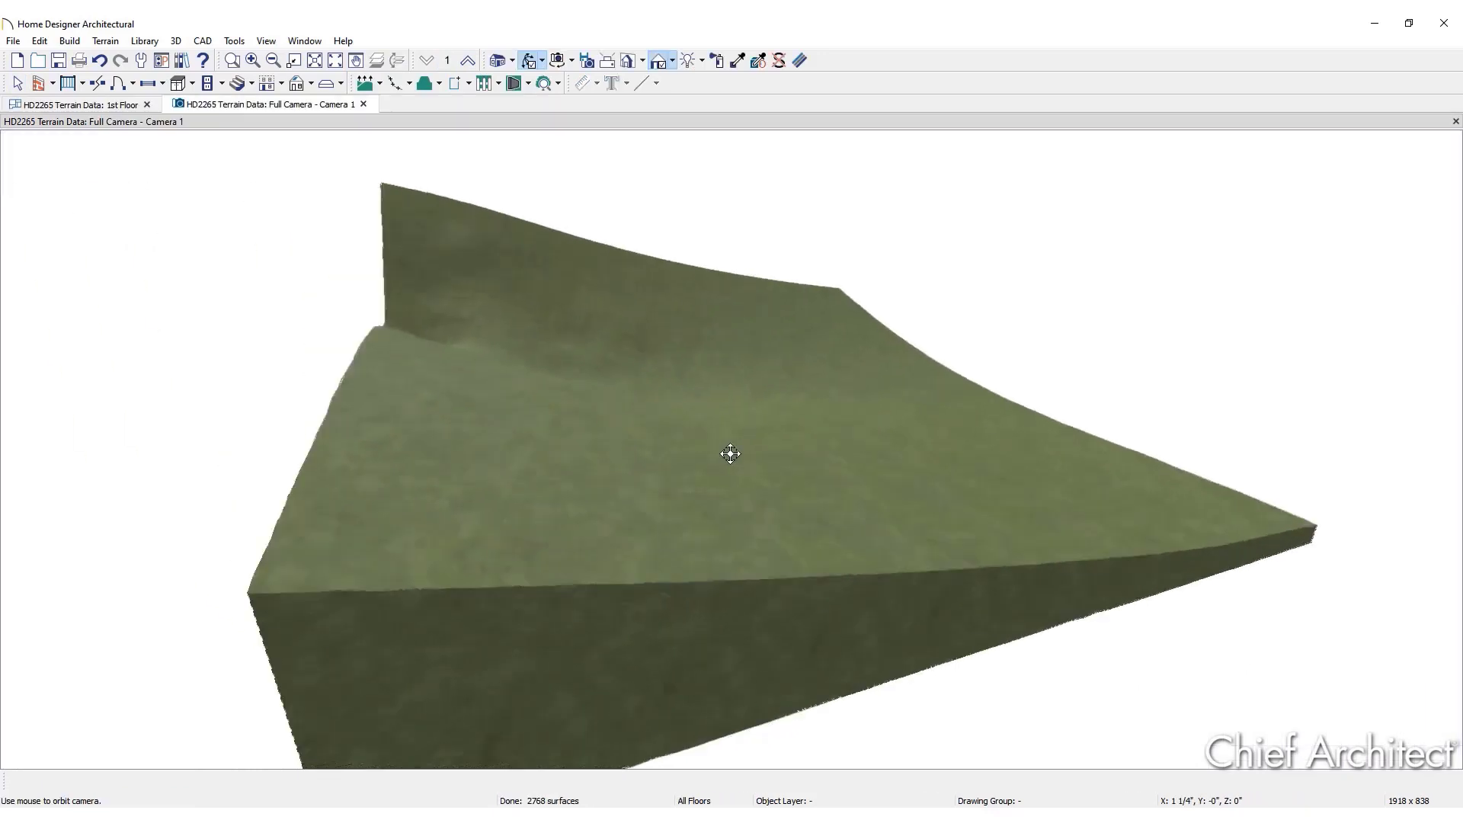